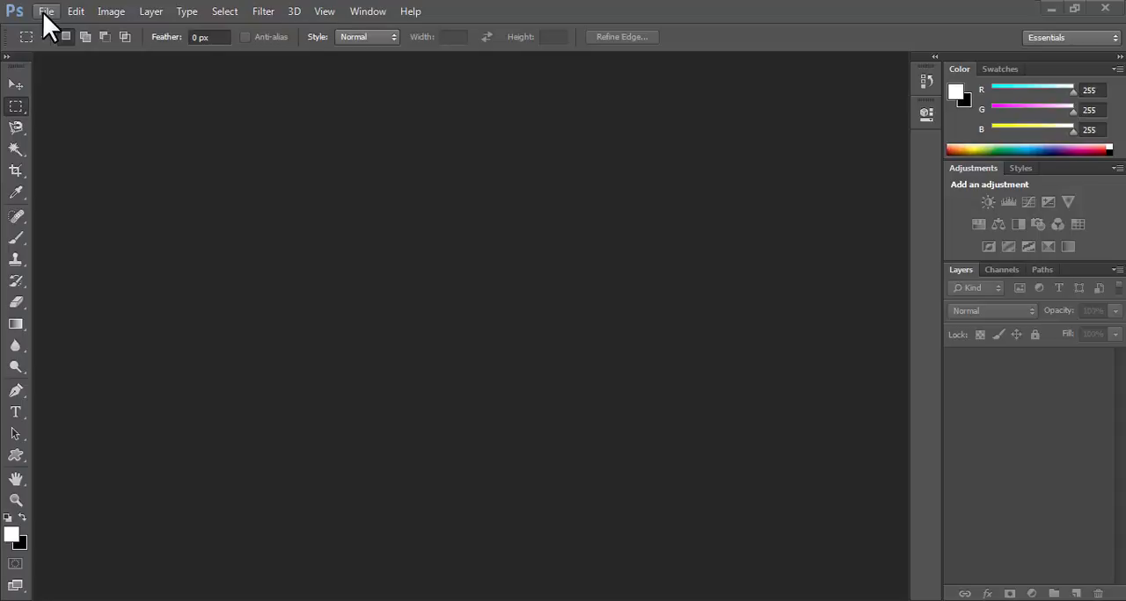
Start a new document measured in inches, with a width of 8.5 and a height of 11.
left_click(42, 11)
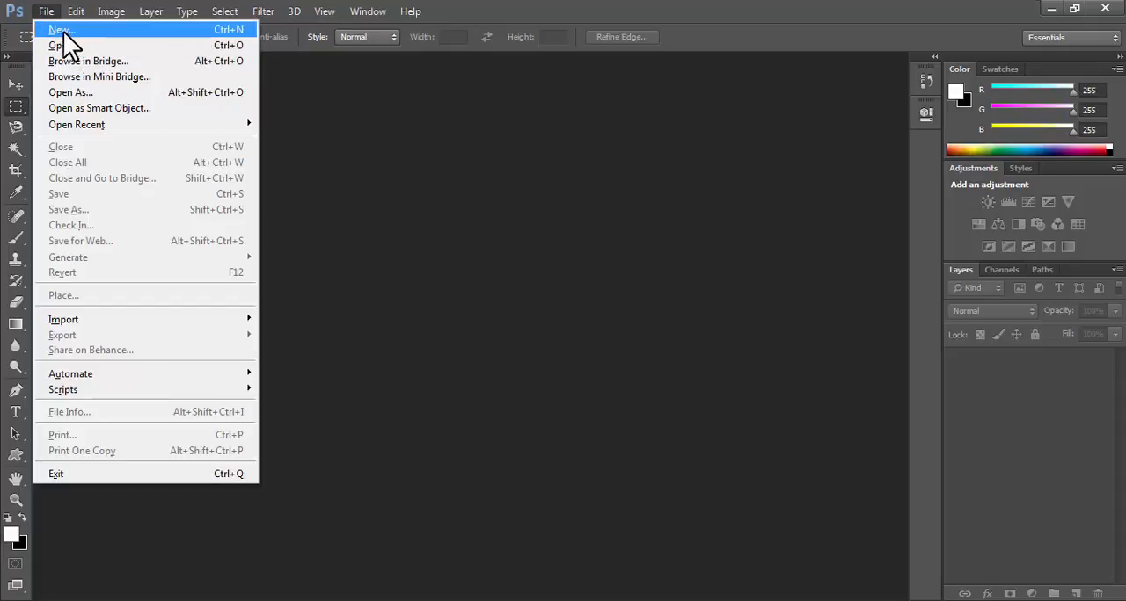
left_click(131, 29)
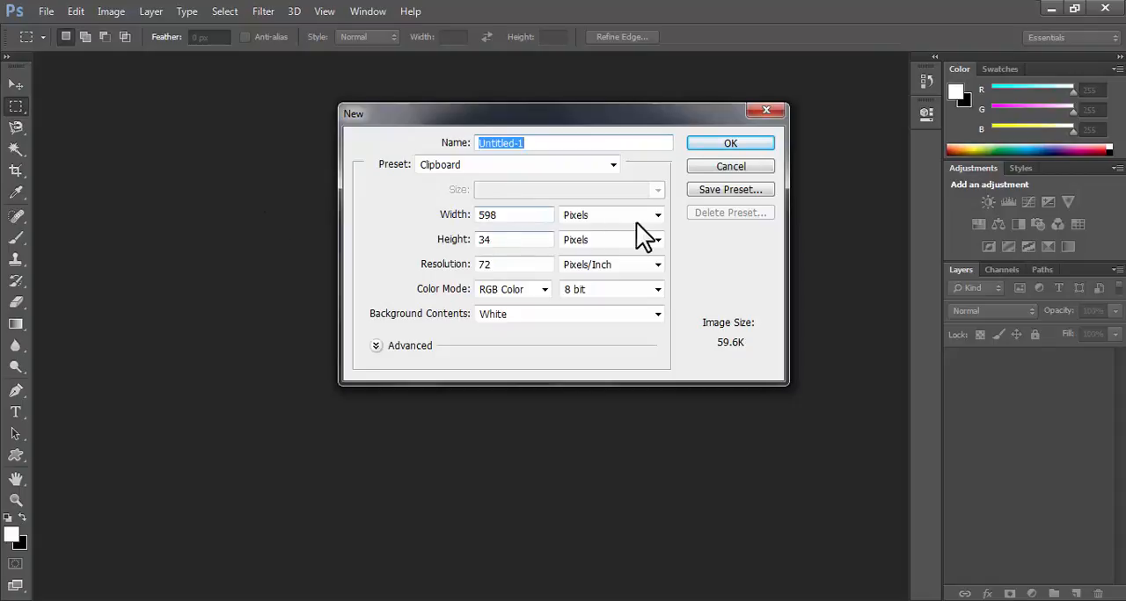
left_click(657, 215)
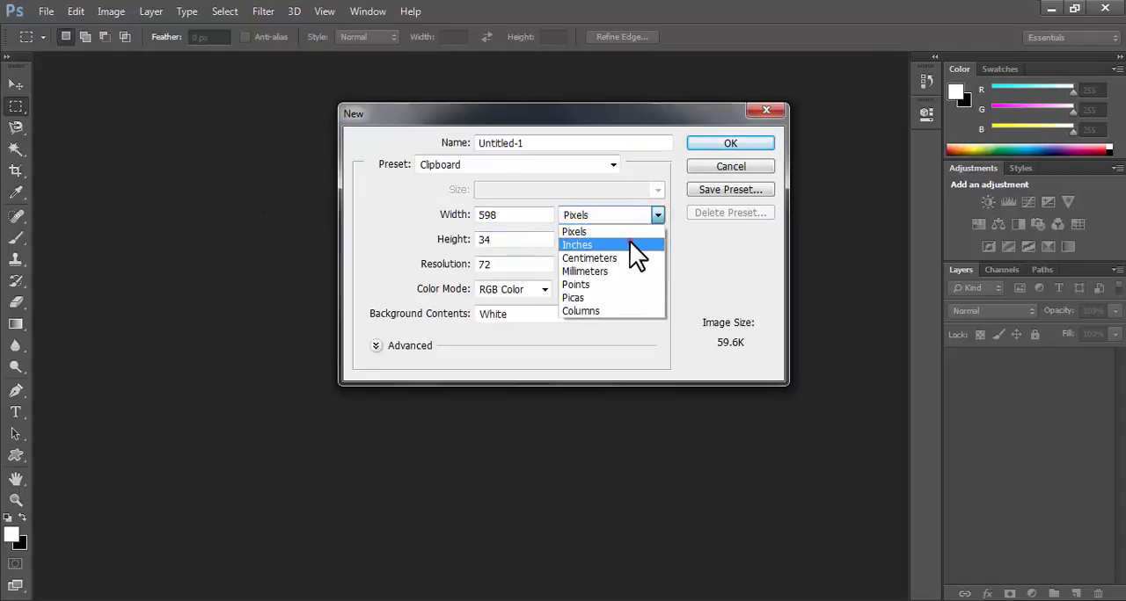
left_click(629, 240)
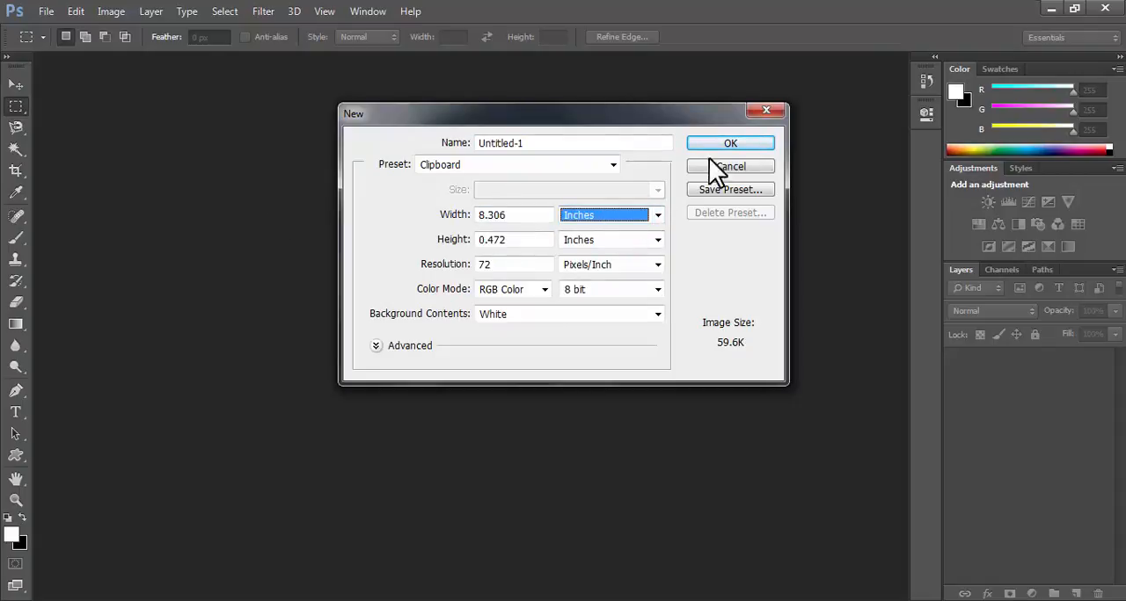
left_click_drag(613, 109, 614, 120)
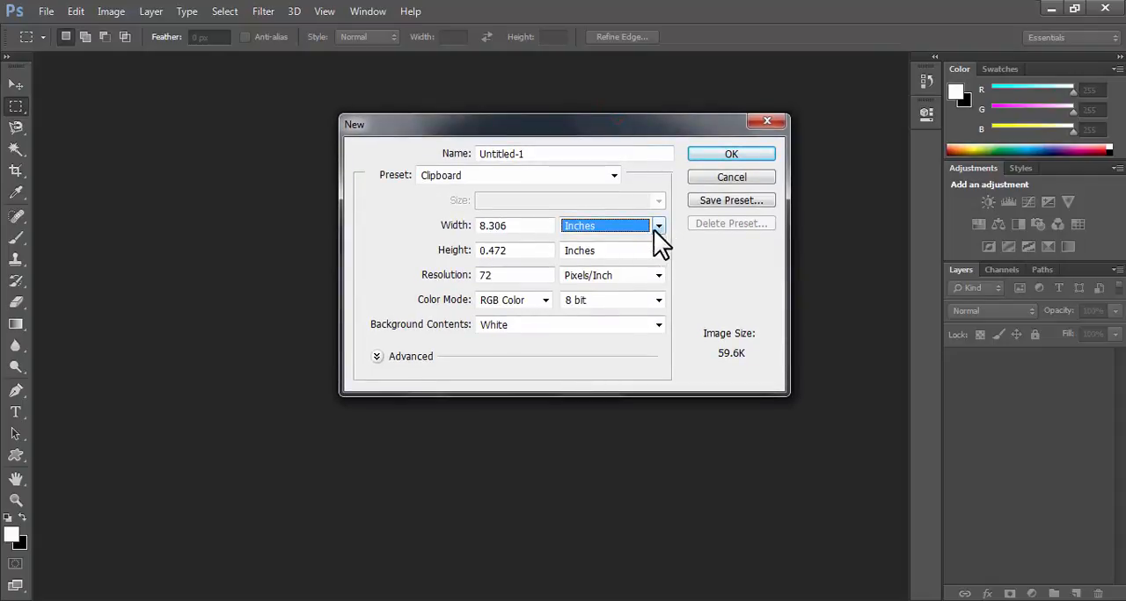
double_click(523, 226)
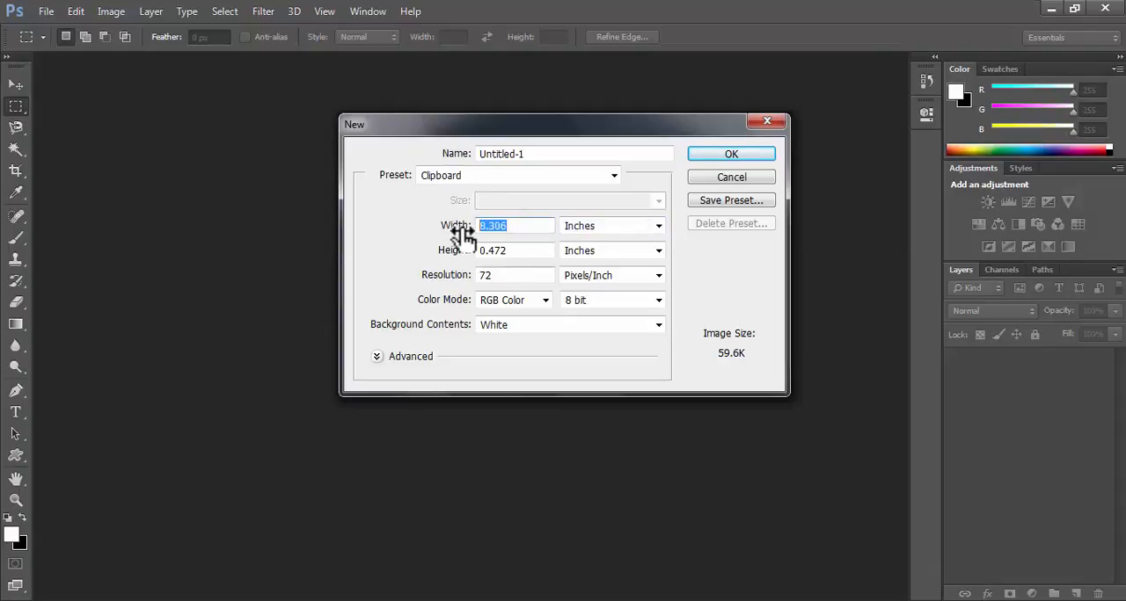
type("8.5")
double_click(510, 252)
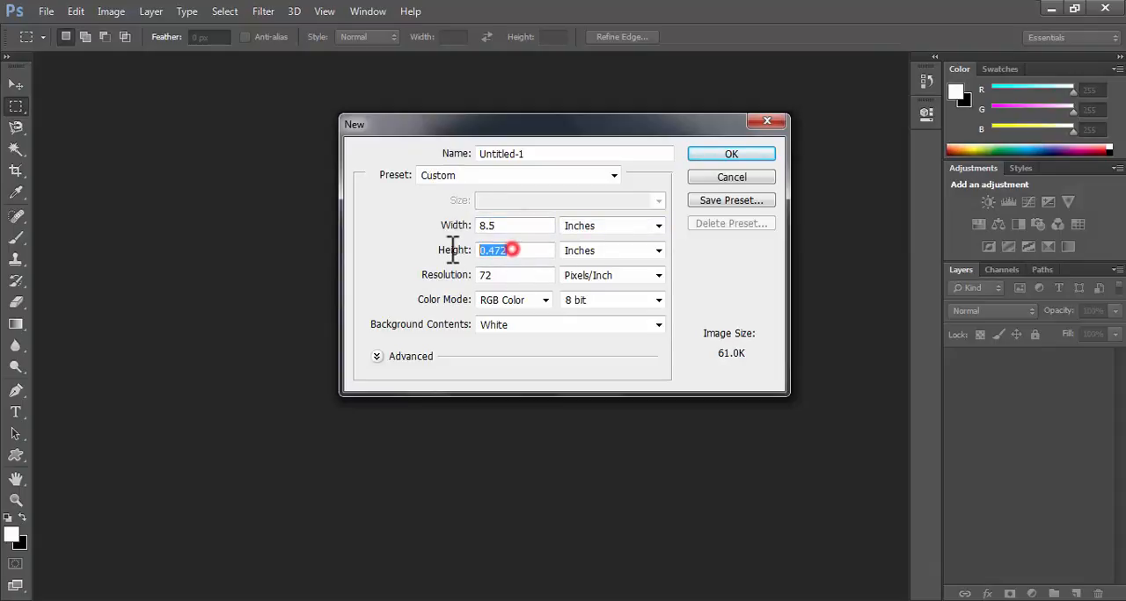
Set the new document's resolution to 300 pixels/inch and create it.
double_click(497, 274)
type("33")
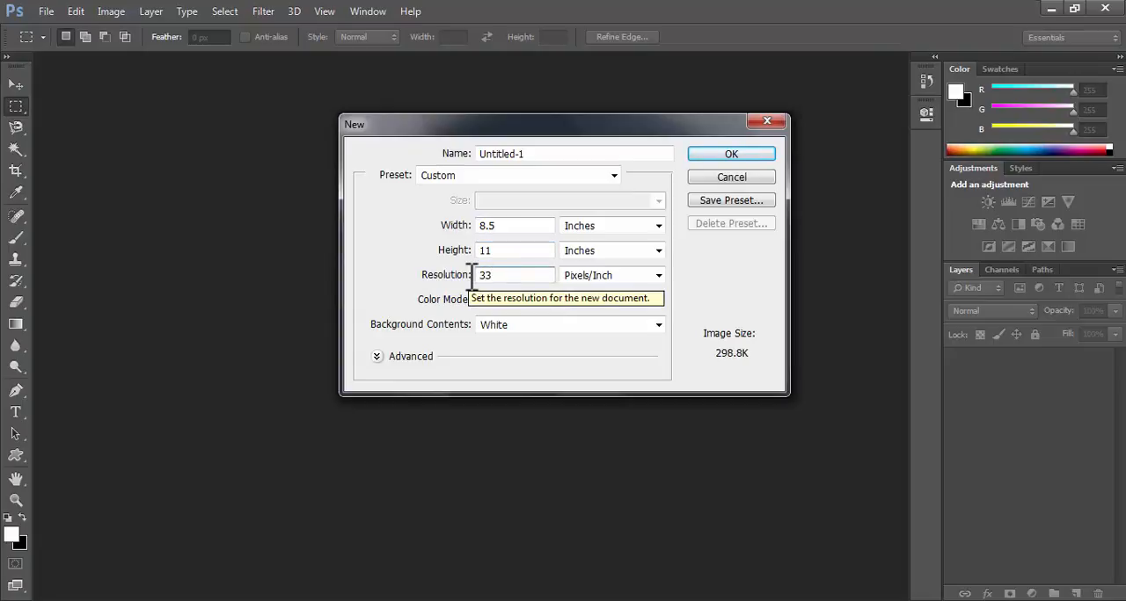
type("00")
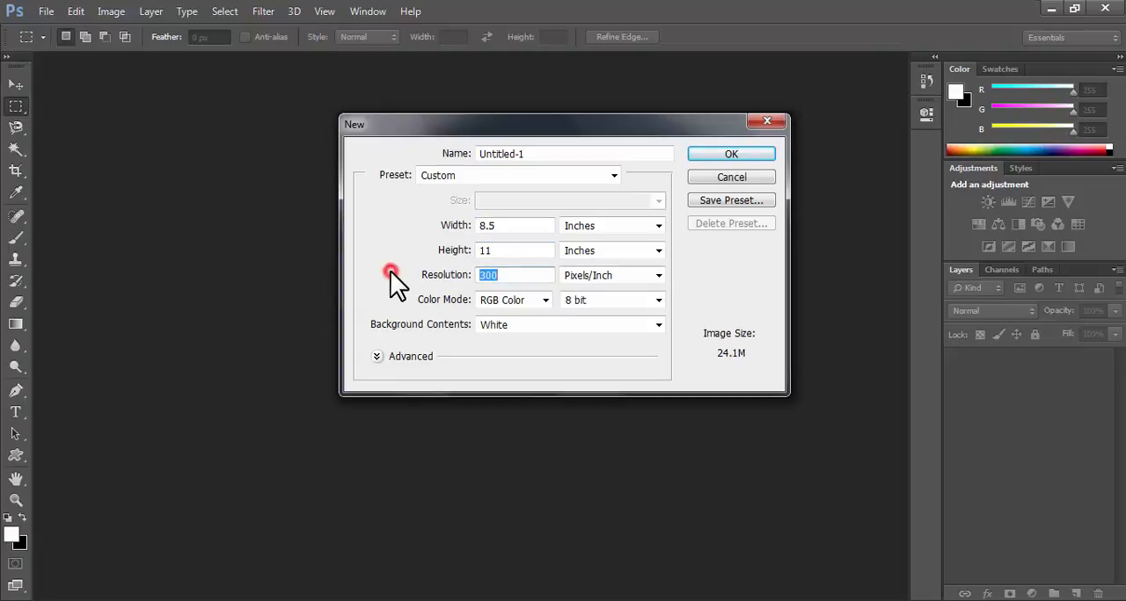
left_click(684, 277)
left_click(540, 275)
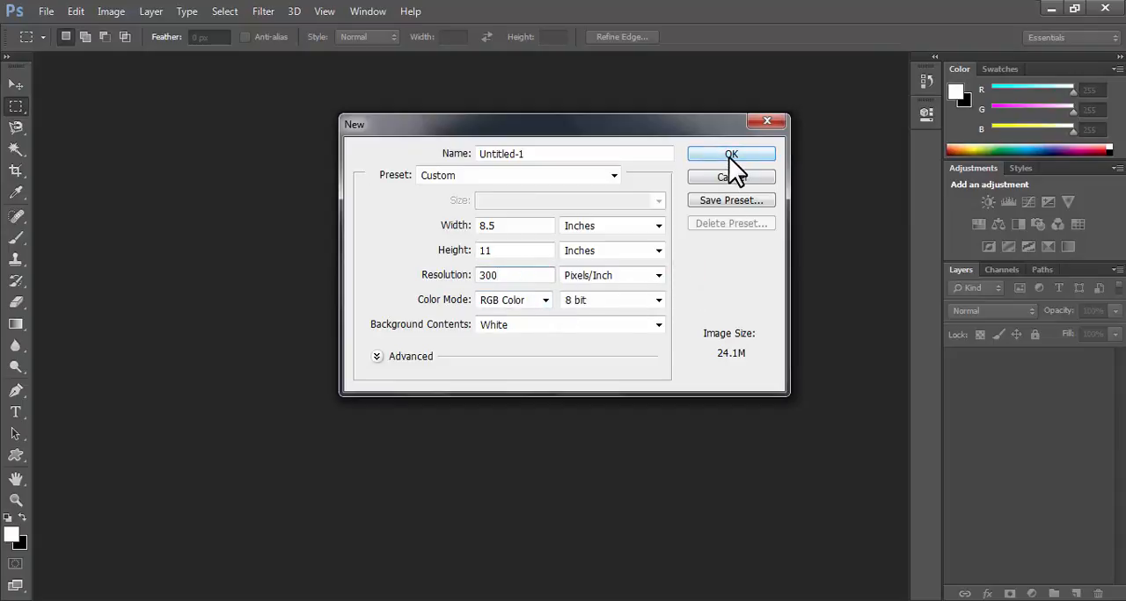
left_click(528, 226)
left_click(528, 251)
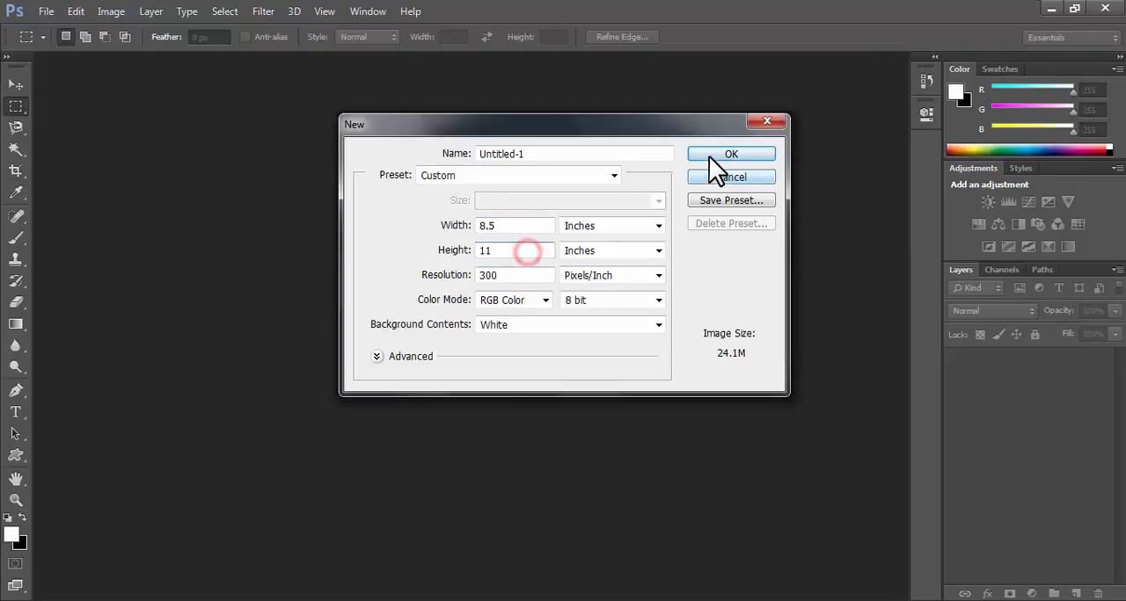
left_click(709, 155)
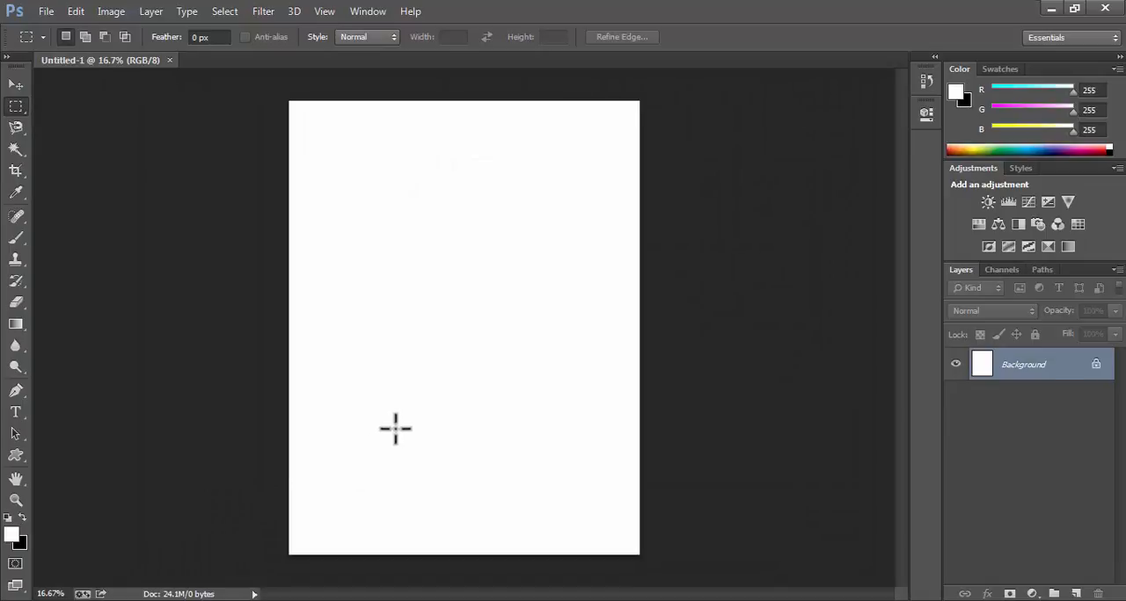
Activate the Rectangle tool and set the foreground color to a medium grey, RGB 159, 156, 156.
scroll(395, 429, "up", 1)
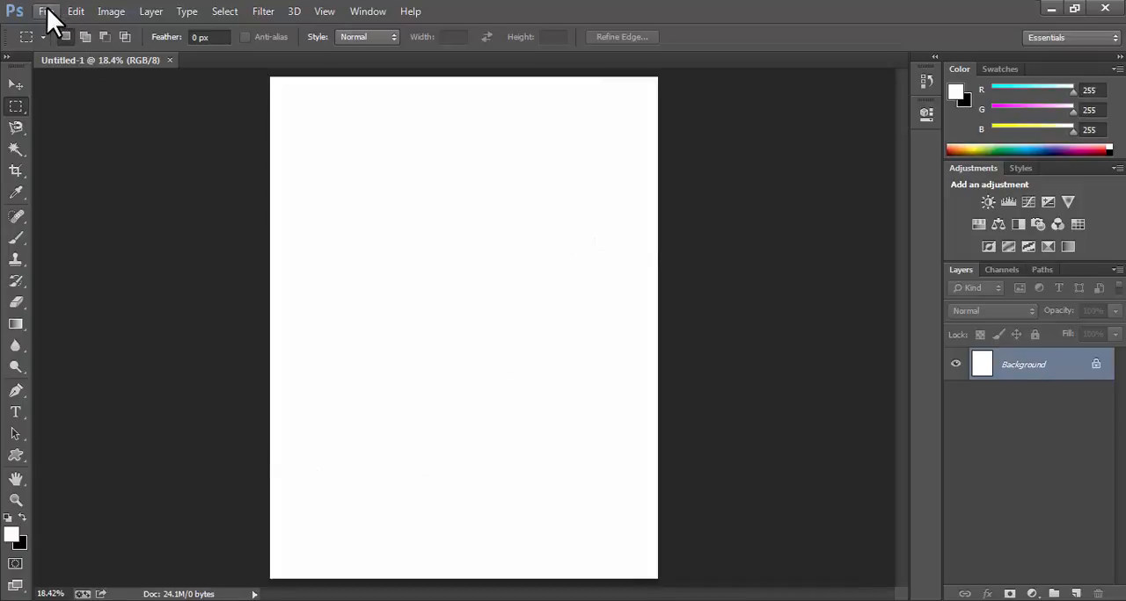
left_click(14, 457)
left_click(78, 454)
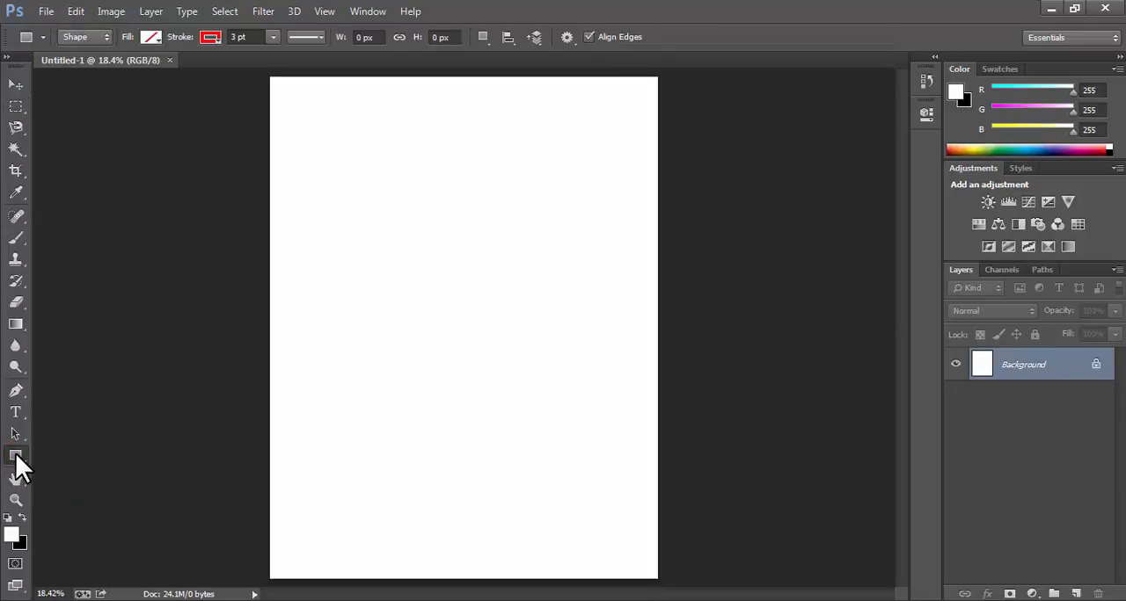
left_click(16, 456)
left_click(83, 454)
left_click(12, 537)
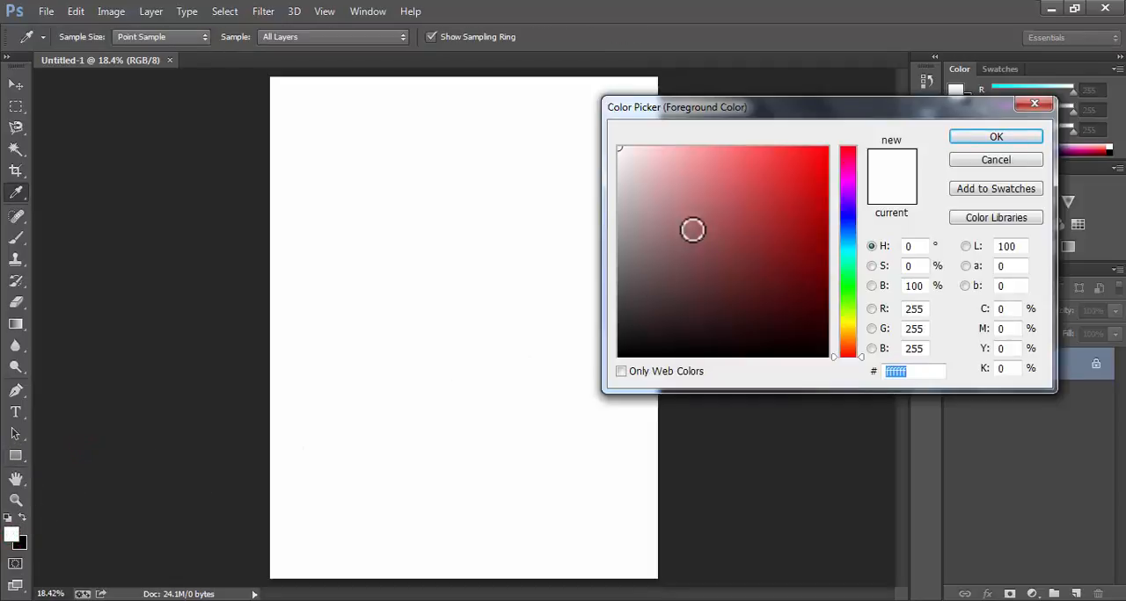
left_click(620, 204)
left_click(623, 214)
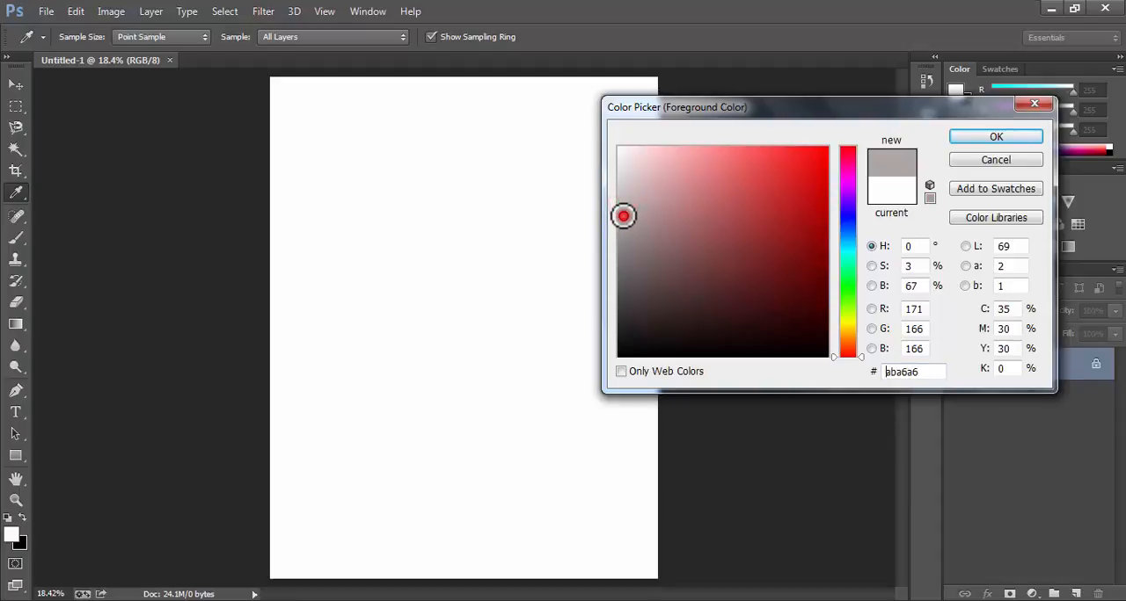
left_click(969, 137)
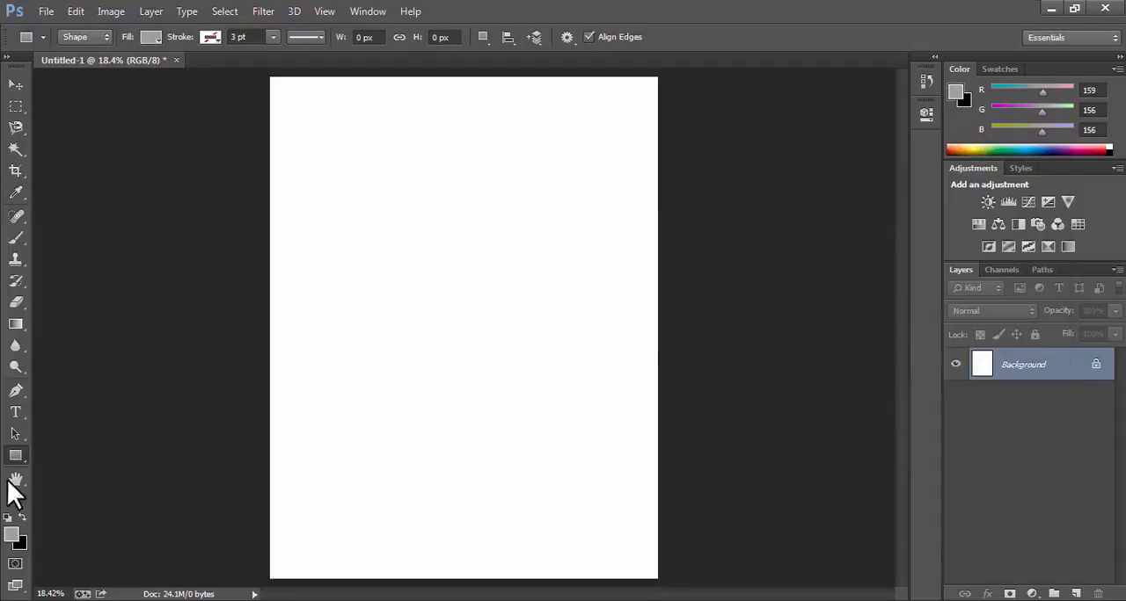
Give the rectangle shape a solid grey fill and no stroke.
left_click(152, 38)
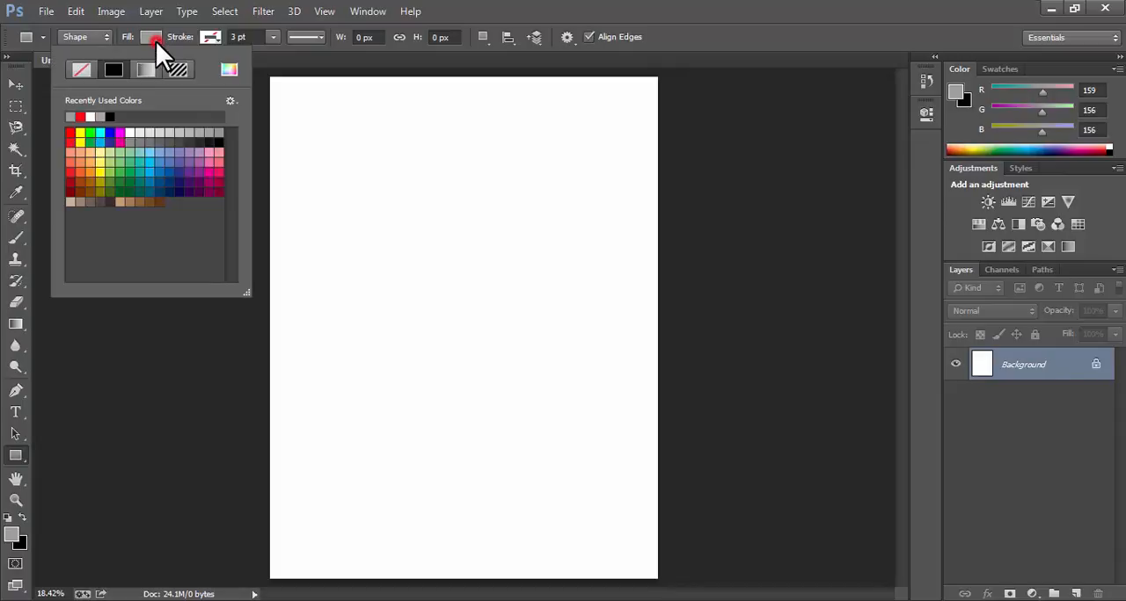
left_click(81, 67)
left_click(114, 69)
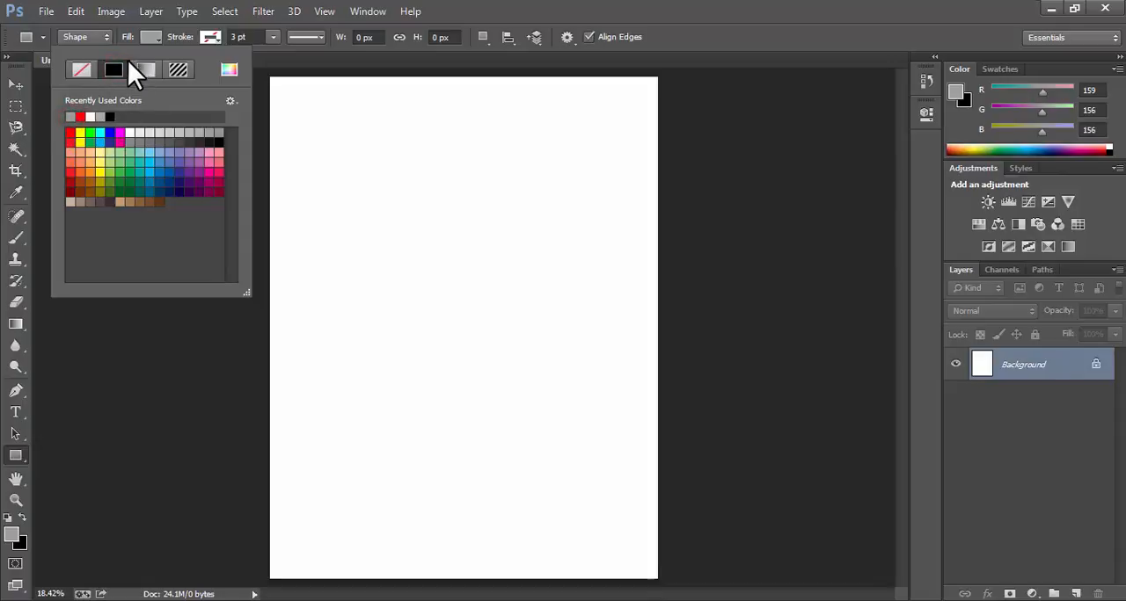
left_click(212, 37)
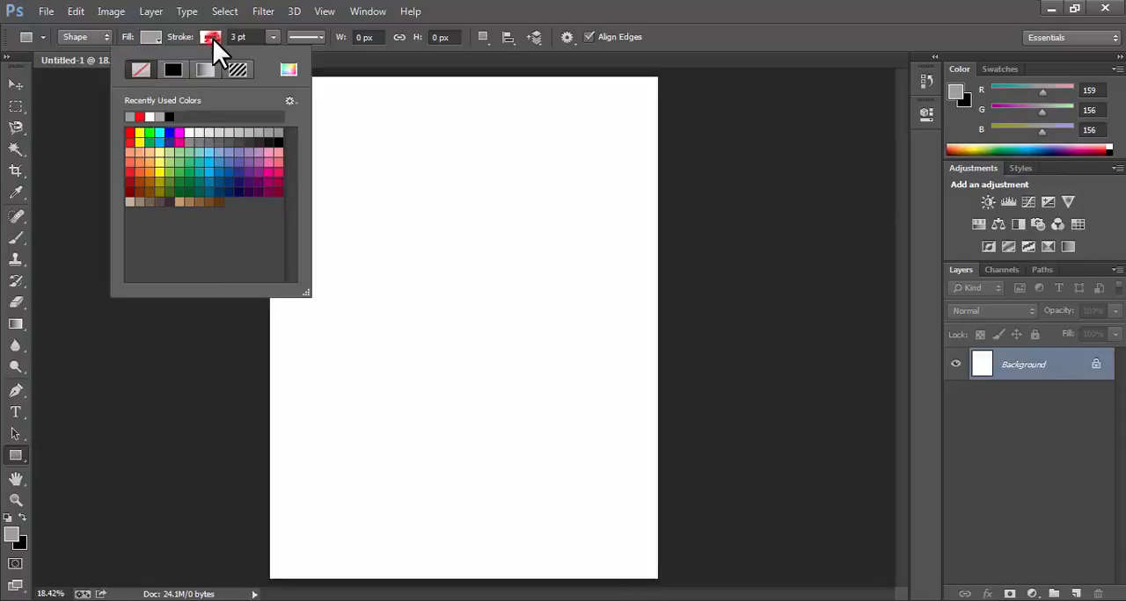
left_click(140, 69)
left_click(185, 22)
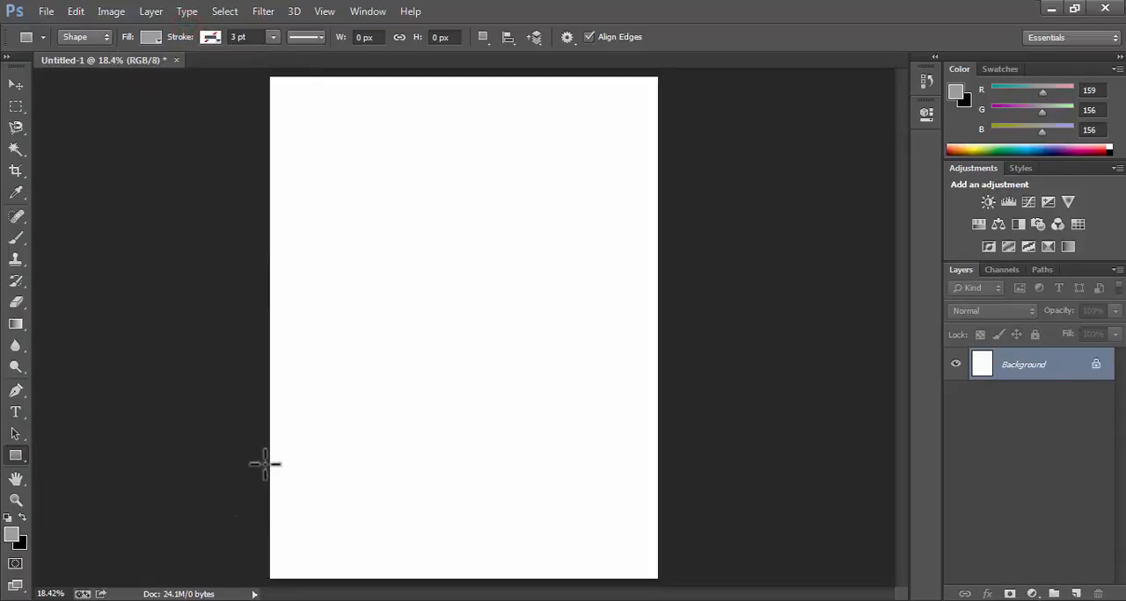
Draw a grey rectangle about 2627 by 788 px across the bottom of the page, and switch to the Move tool.
left_click_drag(264, 463, 664, 581)
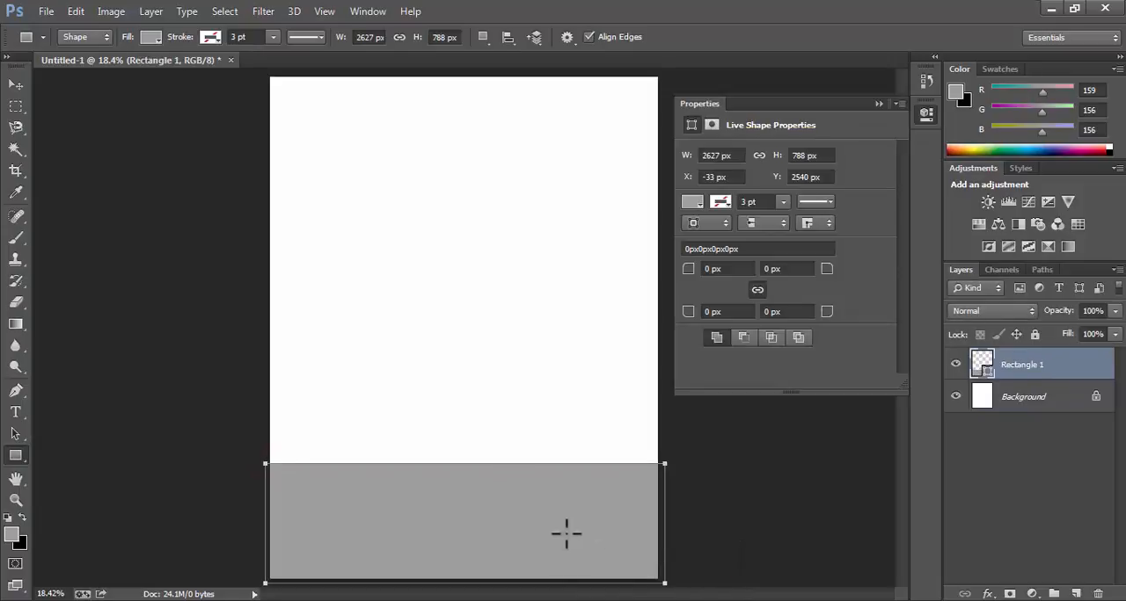
left_click(878, 104)
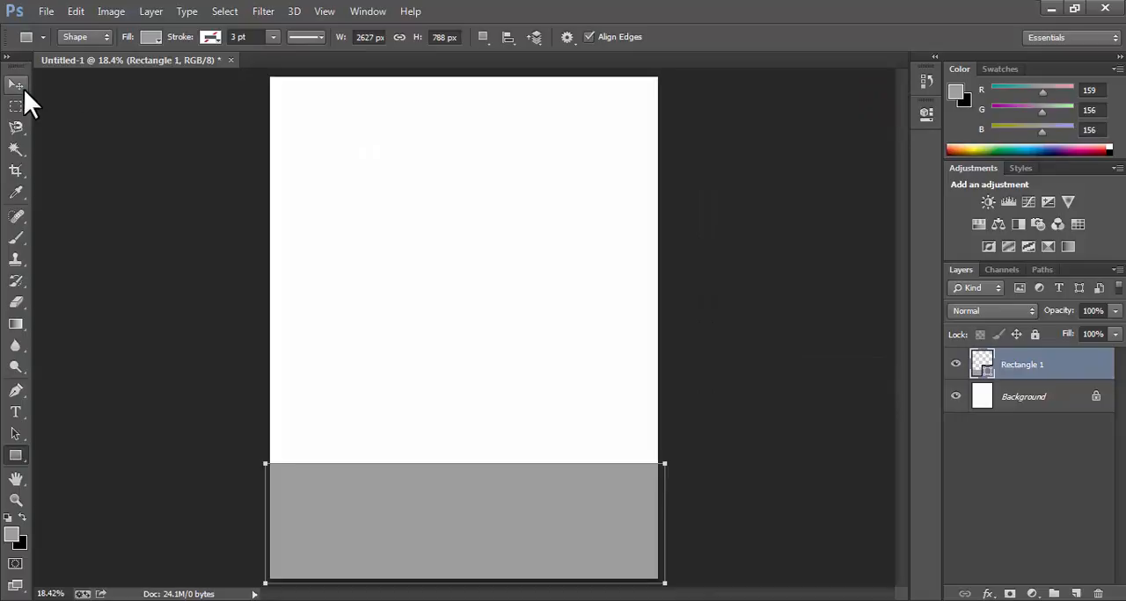
left_click(19, 86)
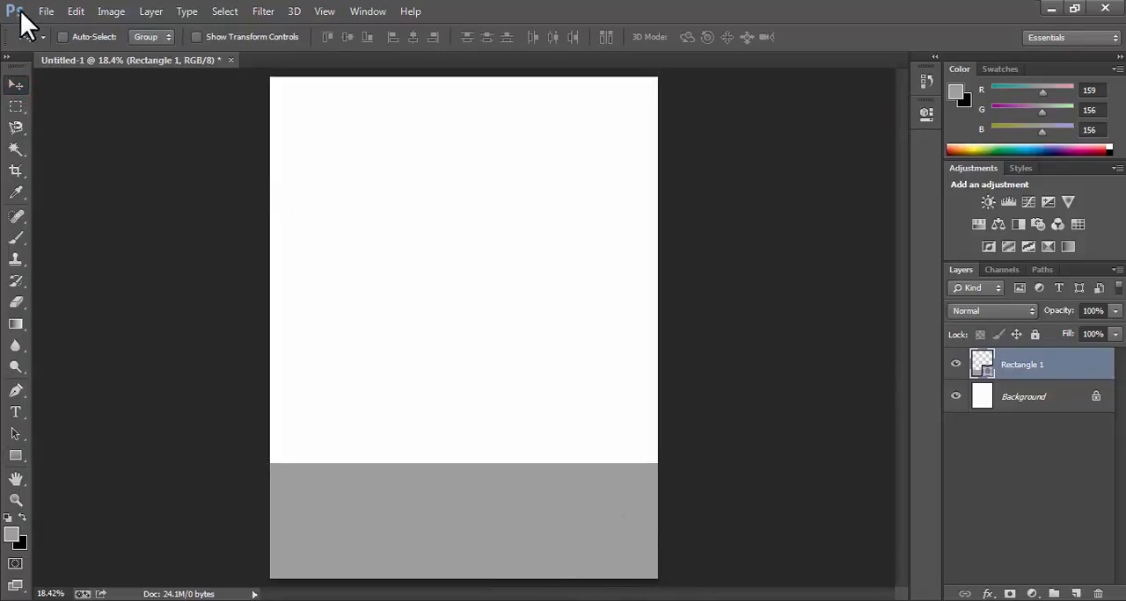
Open the artifact image from the Images folder as a separate document and keep it in front.
left_click(46, 12)
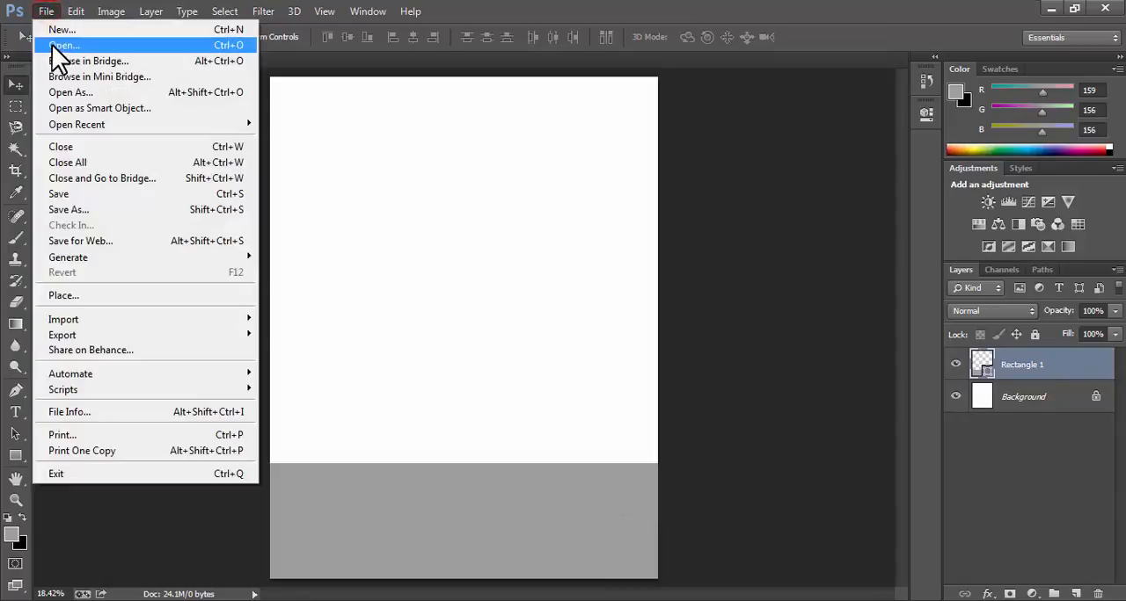
left_click(59, 44)
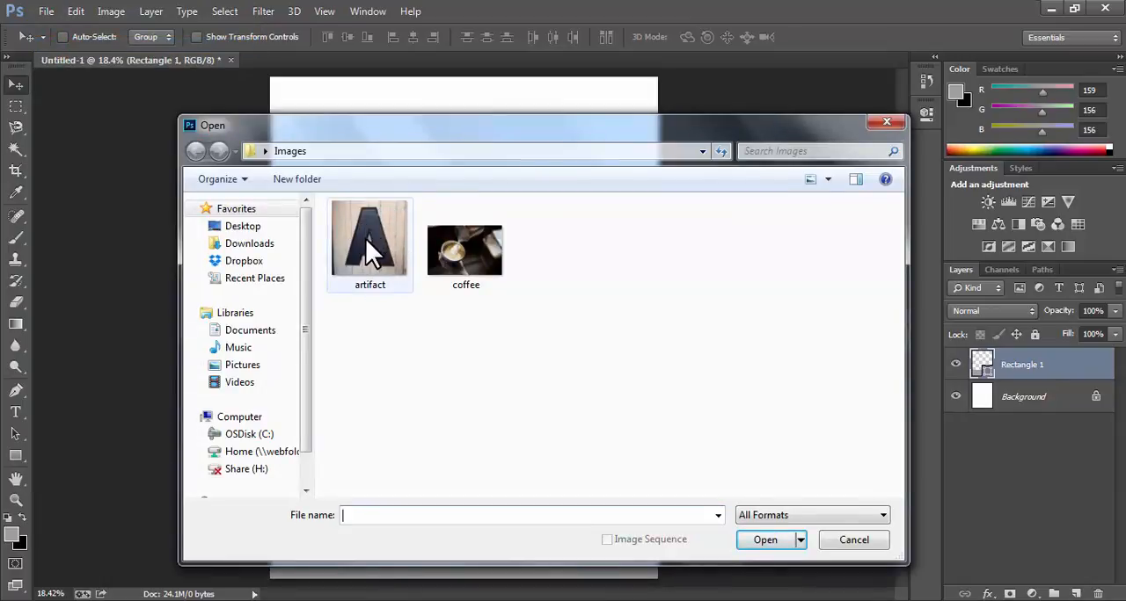
double_click(371, 230)
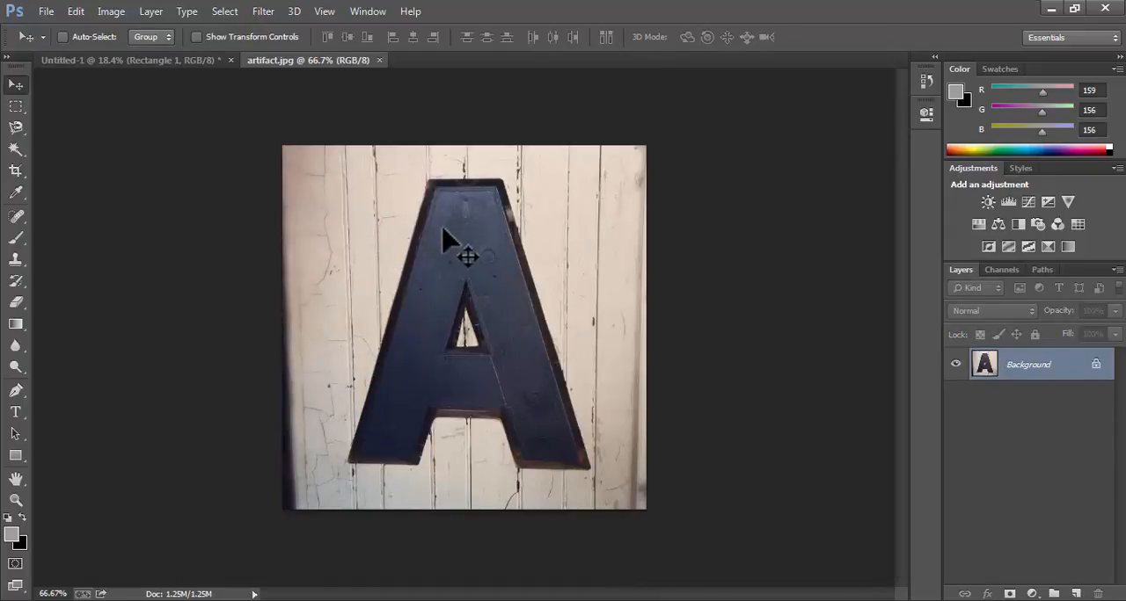
left_click(160, 60)
left_click(290, 62)
Outline the outer edge of the letter A with the Polygonal Lasso tool as one closed selection.
left_click(15, 128)
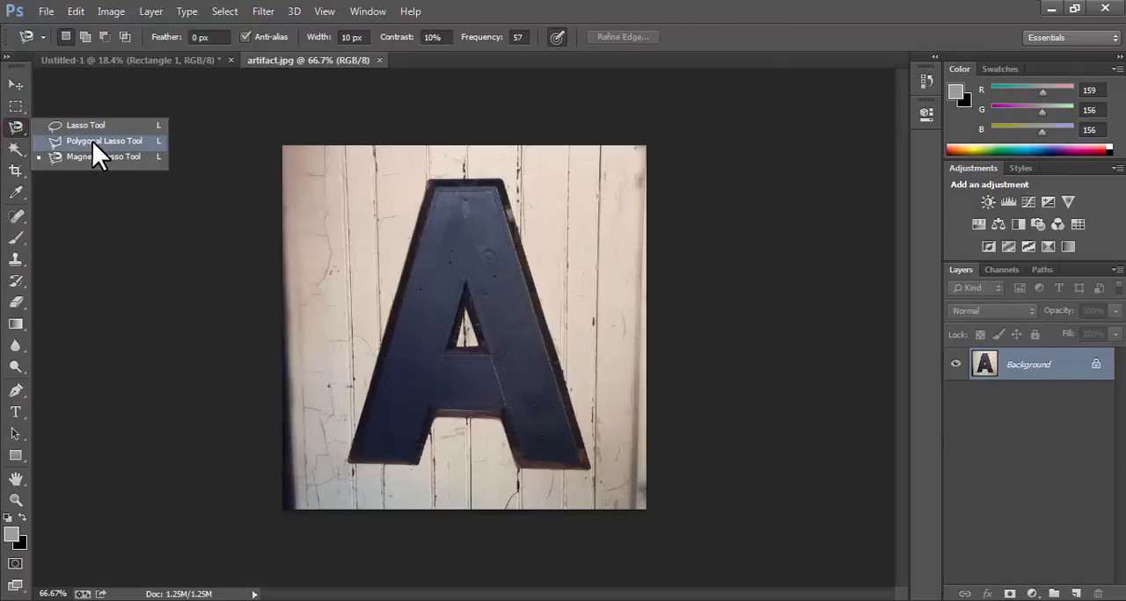
left_click(94, 141)
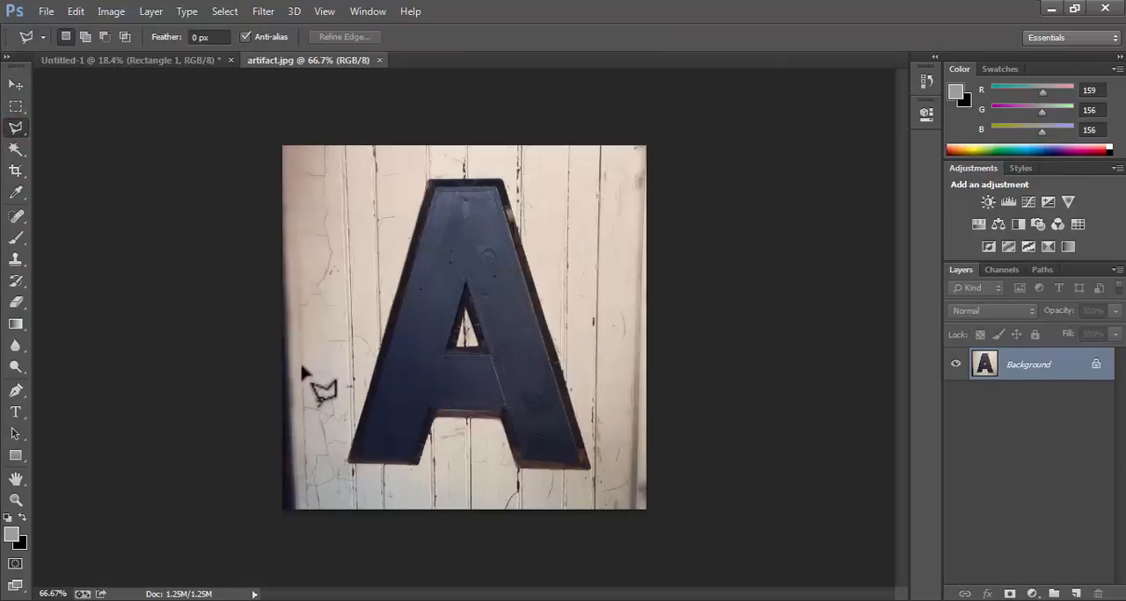
left_click(346, 466)
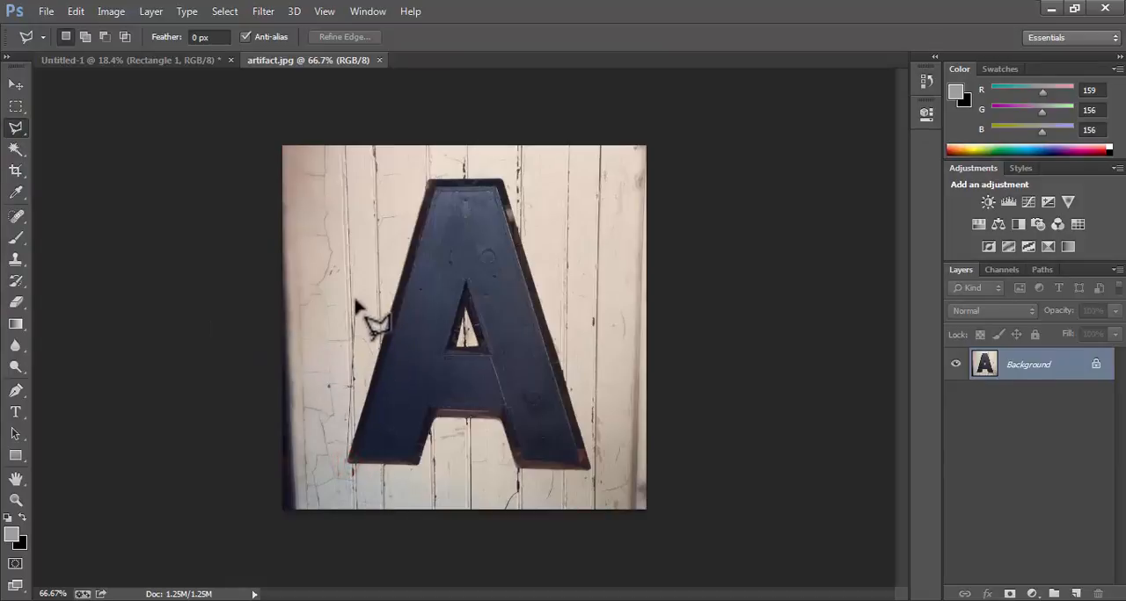
left_click(429, 180)
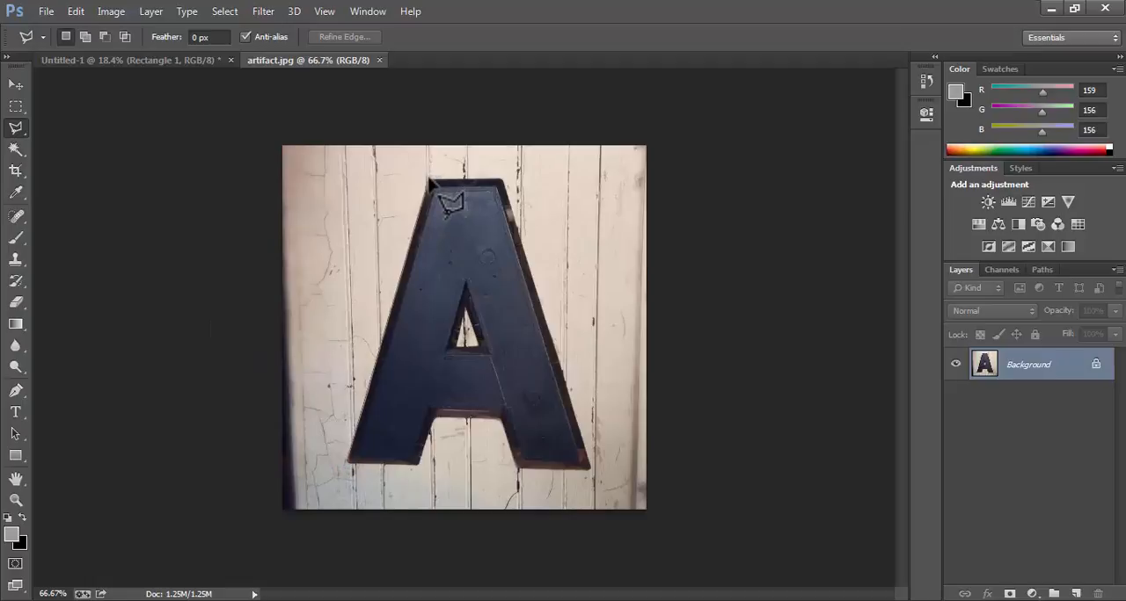
left_click(503, 181)
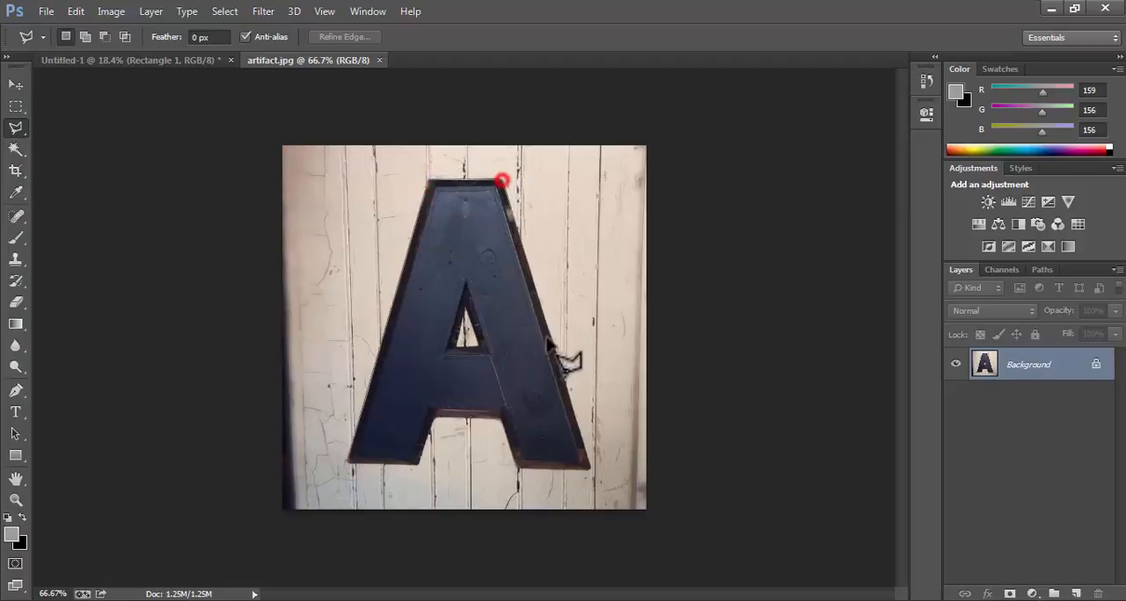
left_click(588, 466)
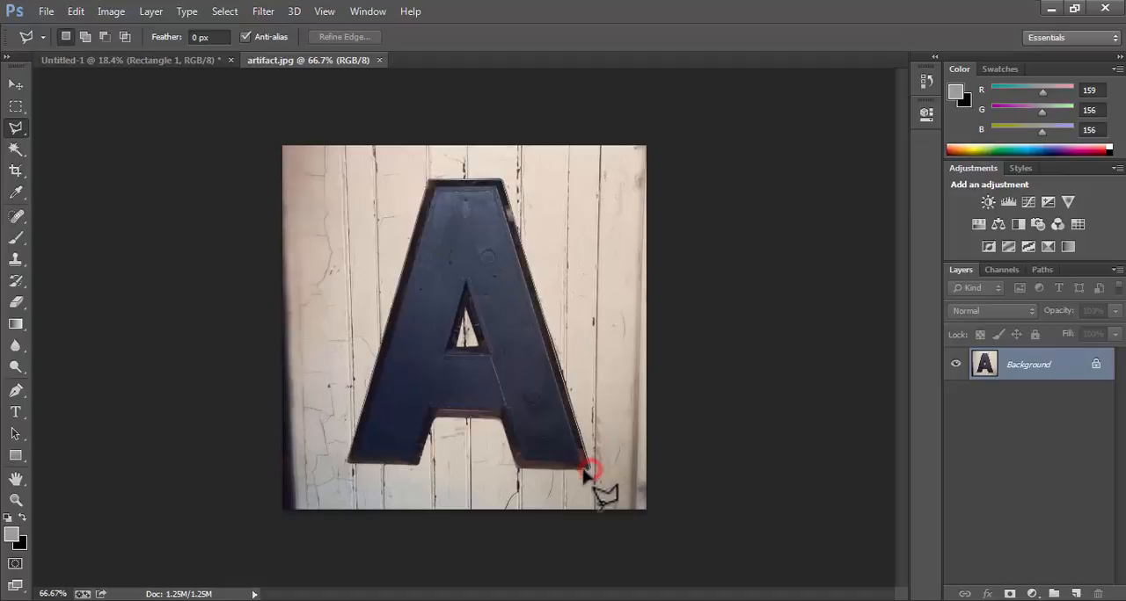
left_click(516, 464)
left_click(503, 415)
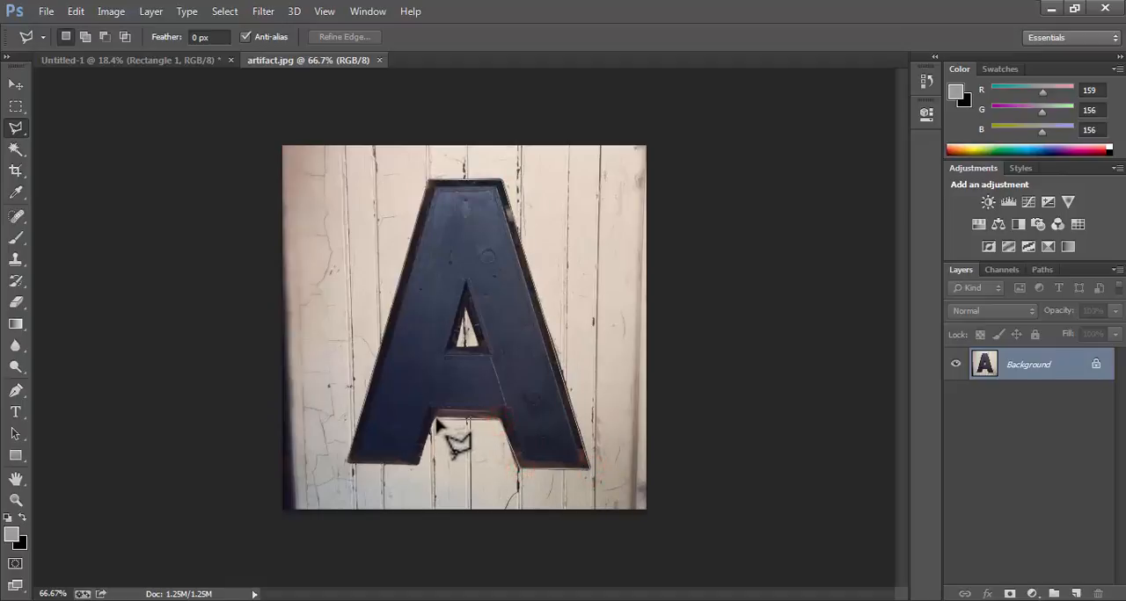
left_click(429, 413)
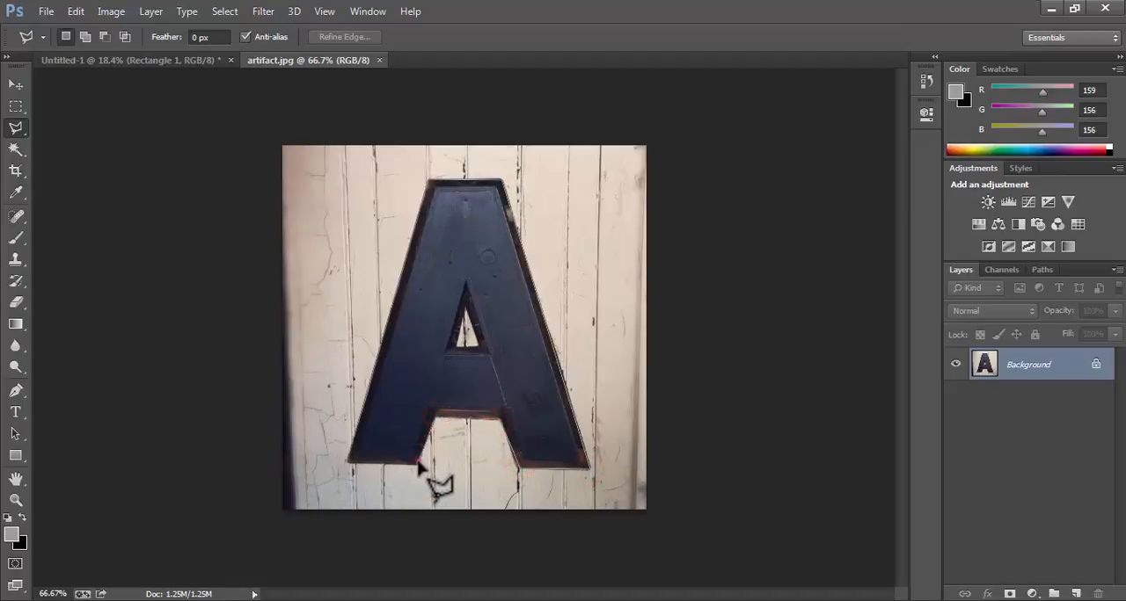
left_click(420, 461)
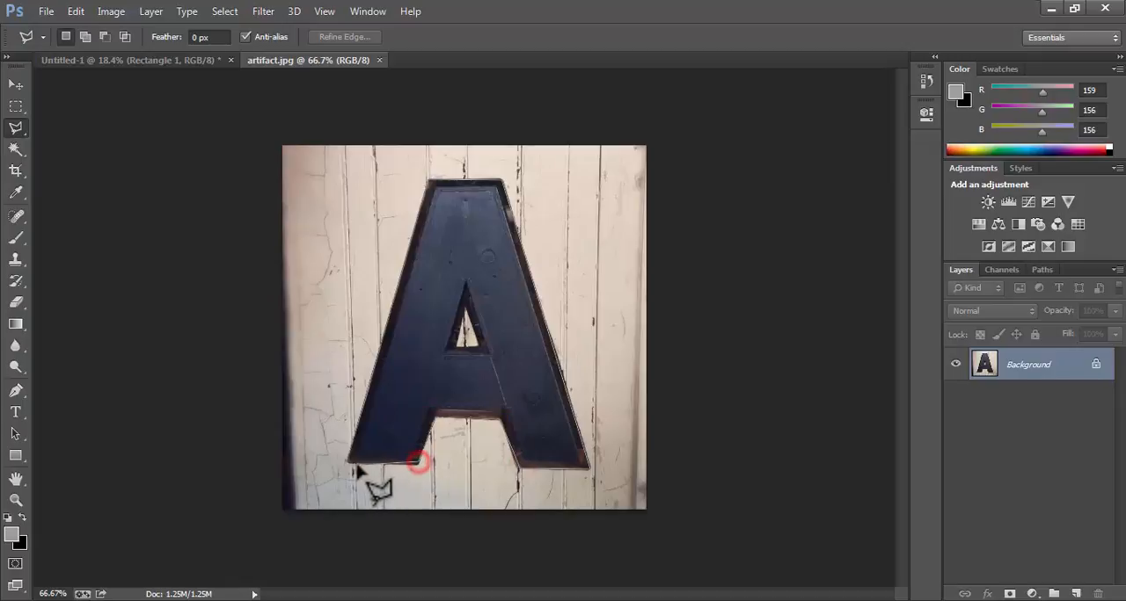
left_click(420, 461)
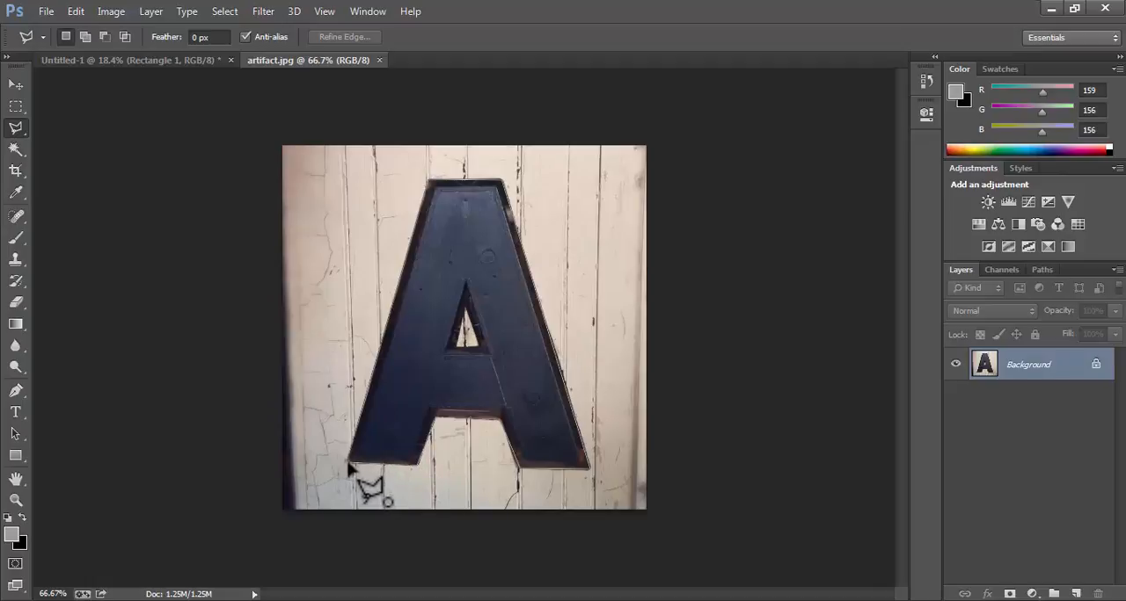
left_click(349, 464)
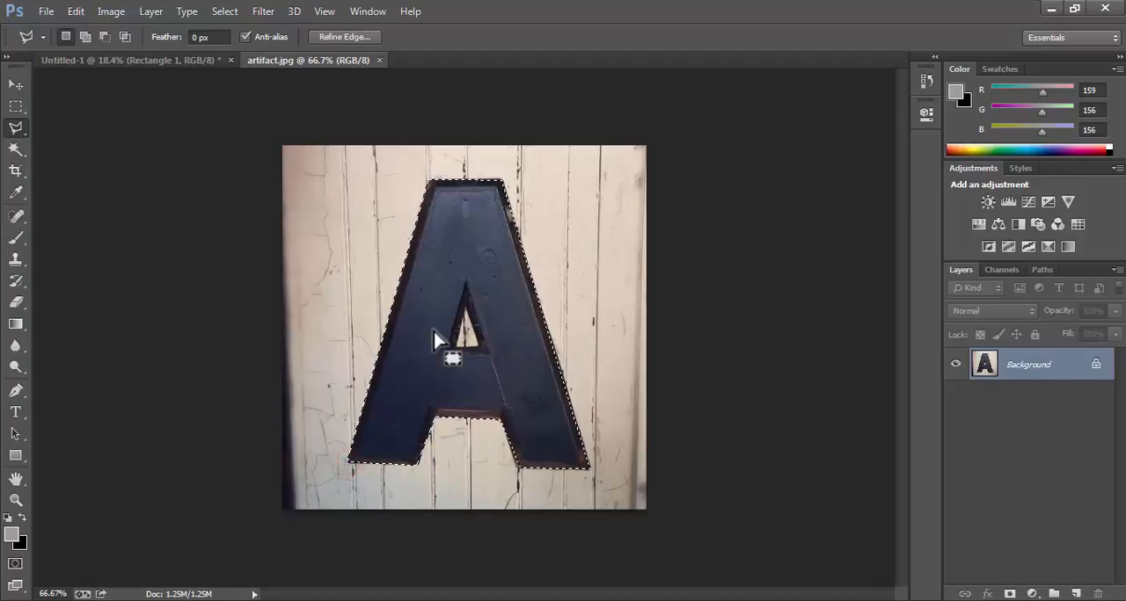
Invert the selection, convert the locked background to a regular layer, and delete the wooden wall around the letter A.
left_click(220, 10)
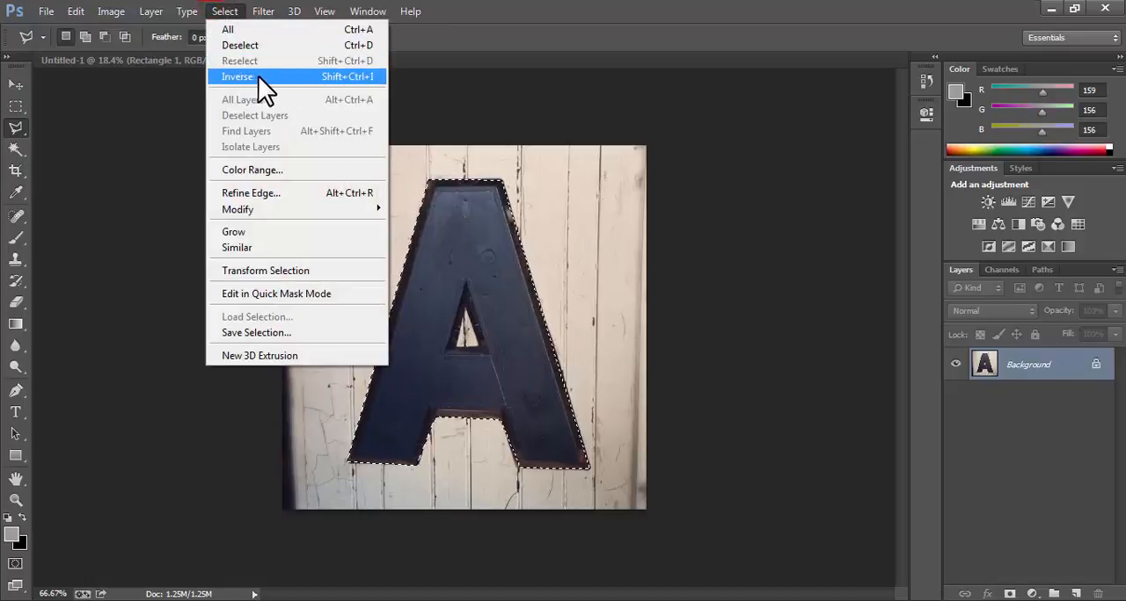
left_click(307, 76)
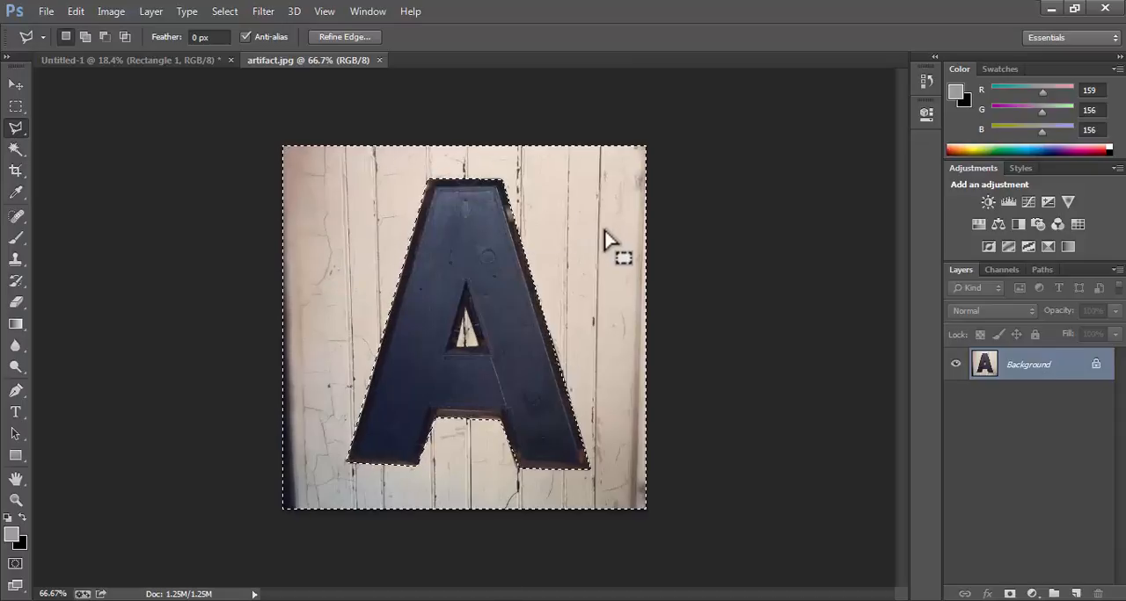
double_click(1062, 369)
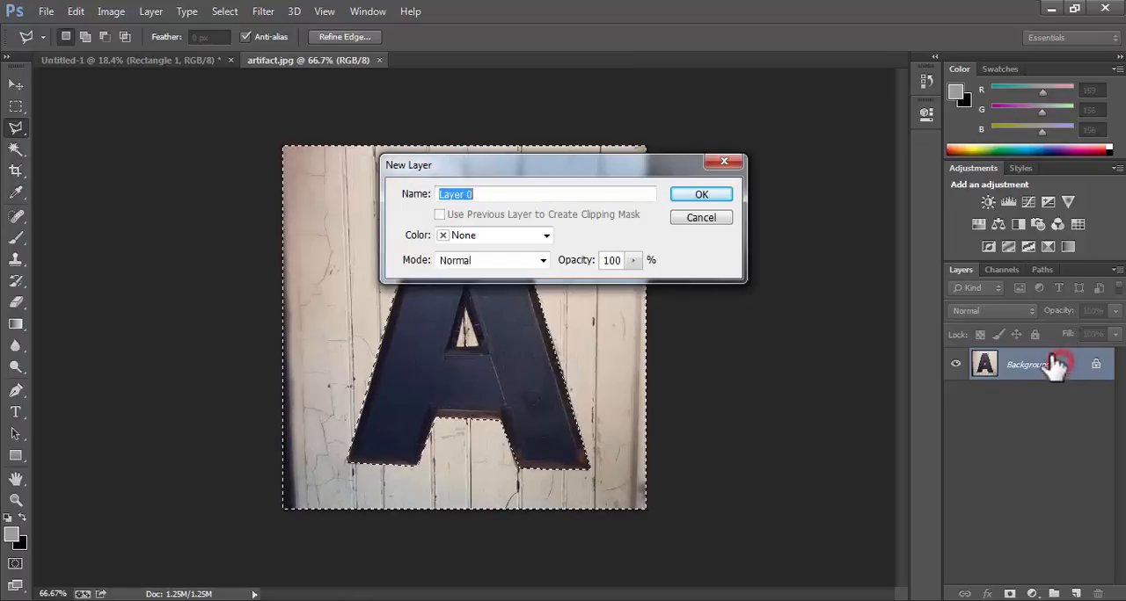
left_click(715, 189)
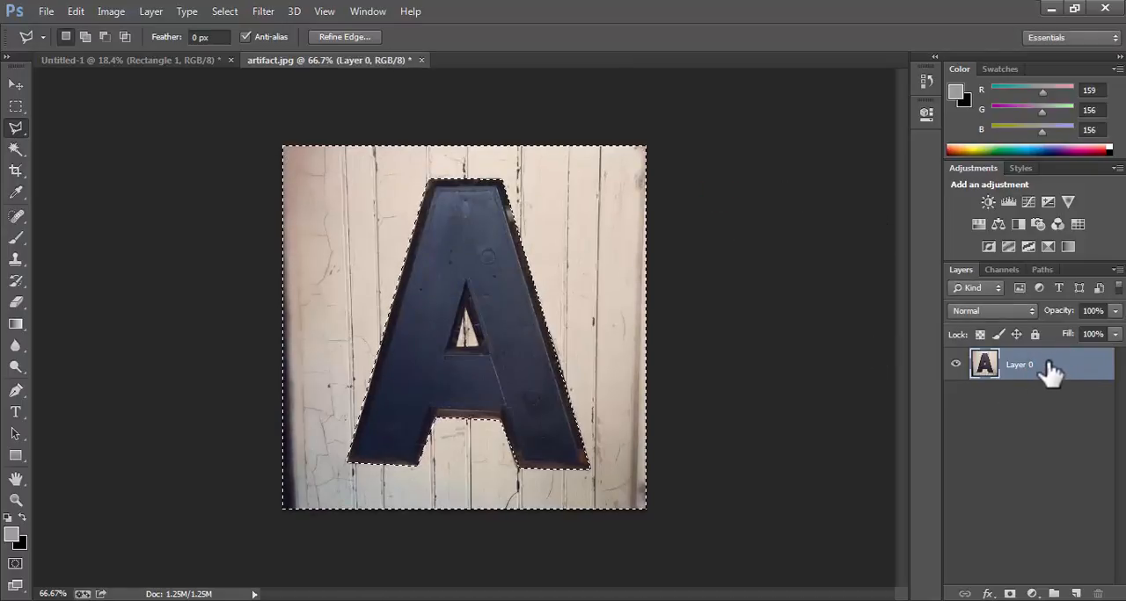
key("Delete")
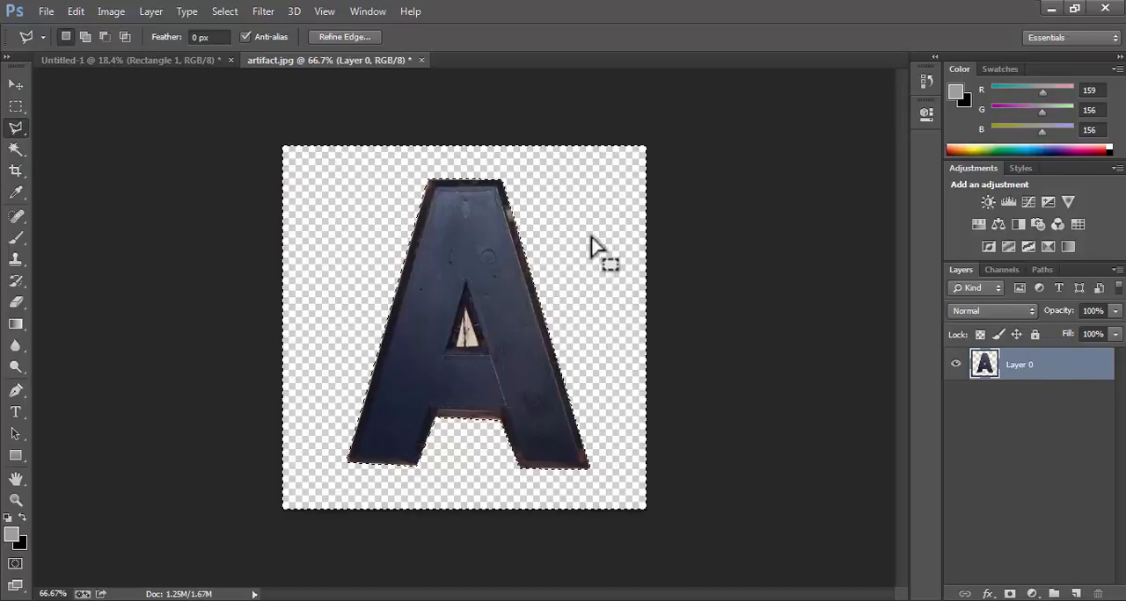
left_click(590, 227)
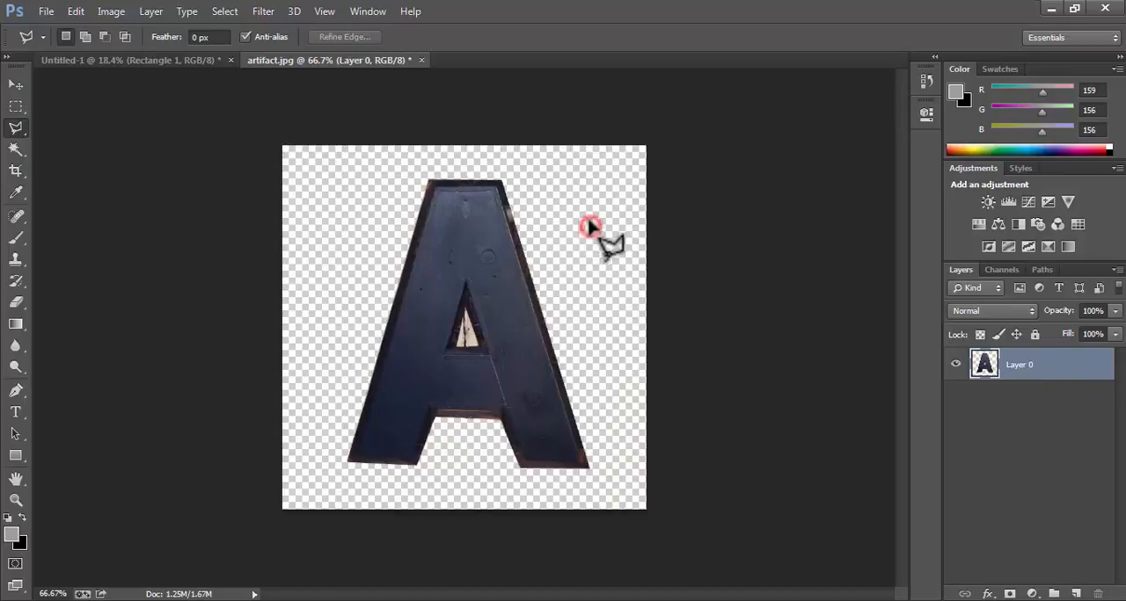
Select the triangular opening inside the letter A with the Polygonal Lasso and delete the wall showing through it.
left_click(465, 310)
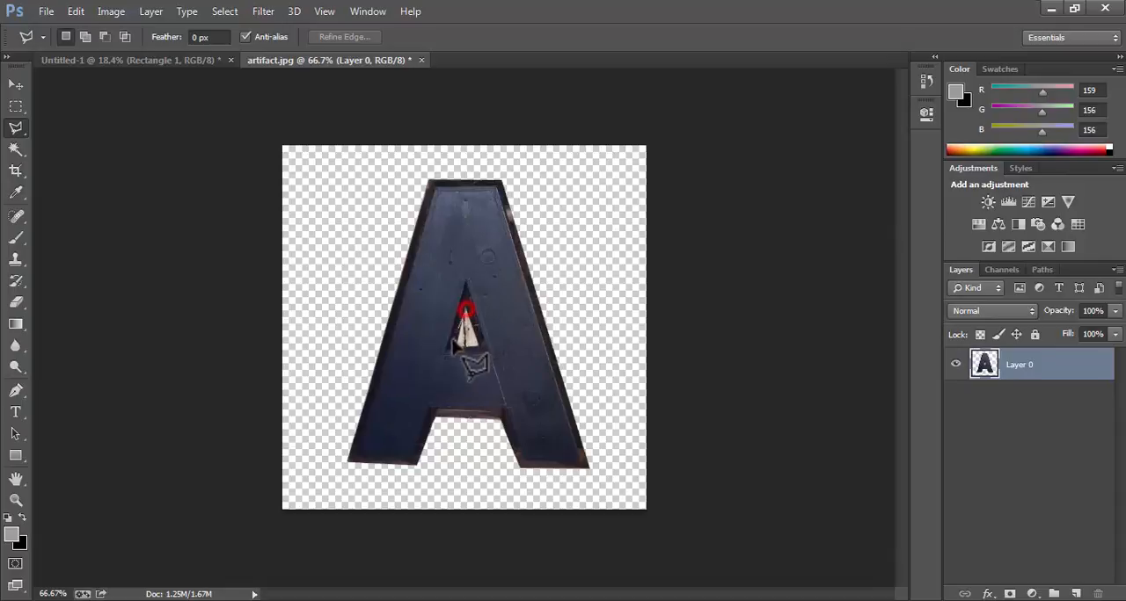
left_click(454, 346)
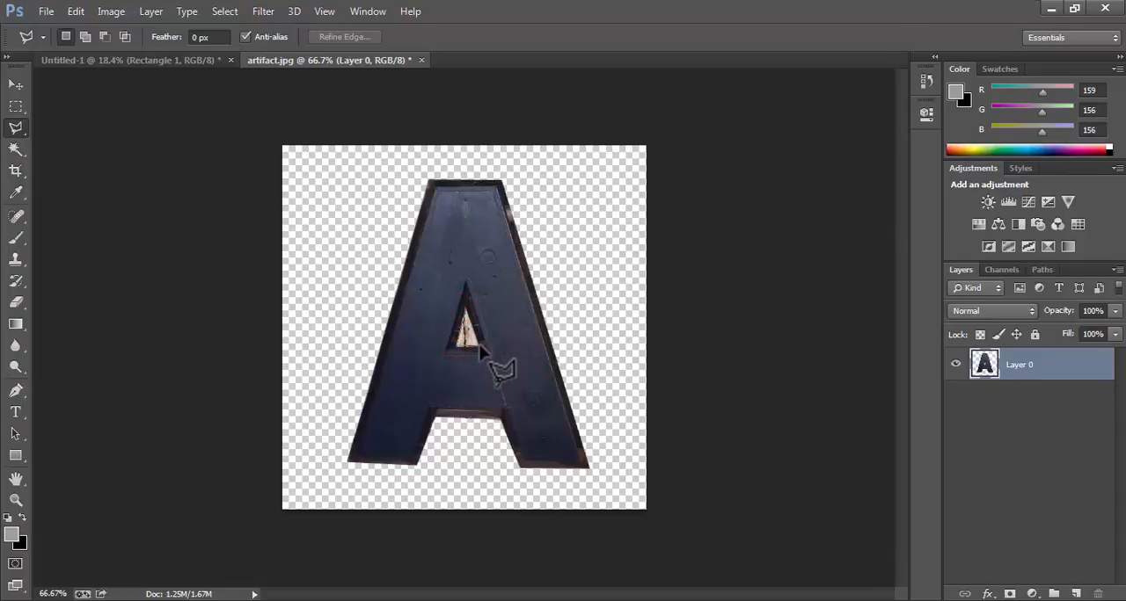
left_click(478, 346)
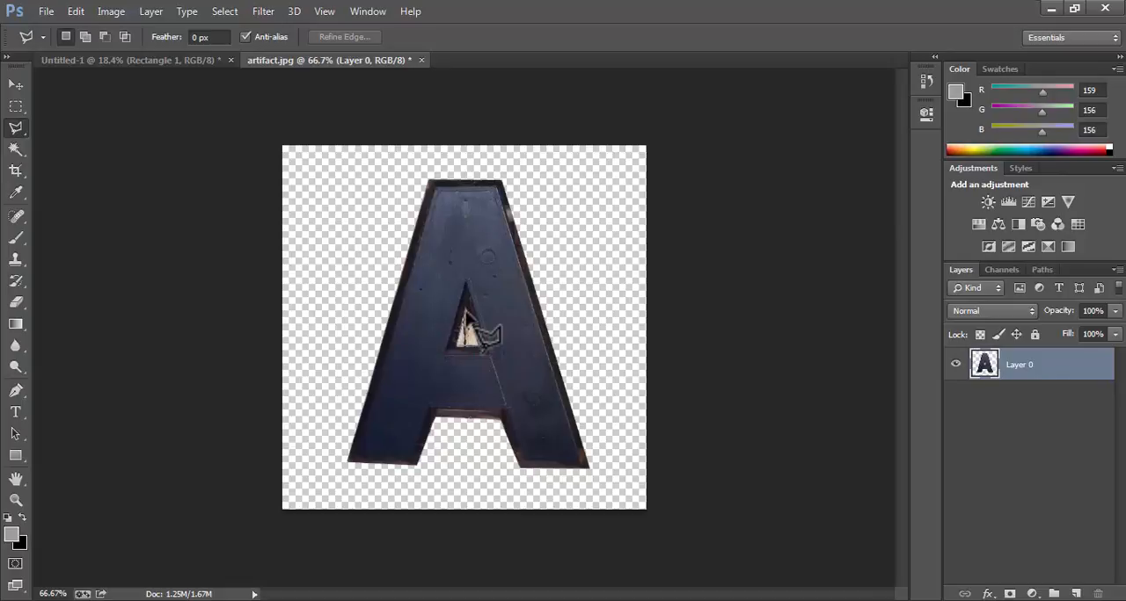
left_click(465, 311)
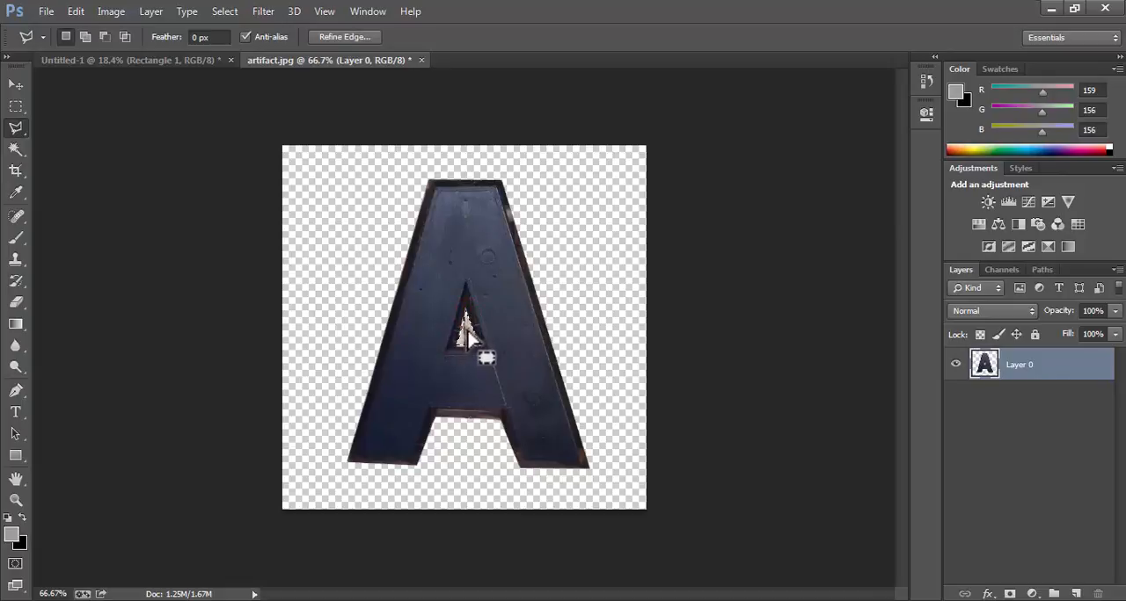
left_click(465, 335)
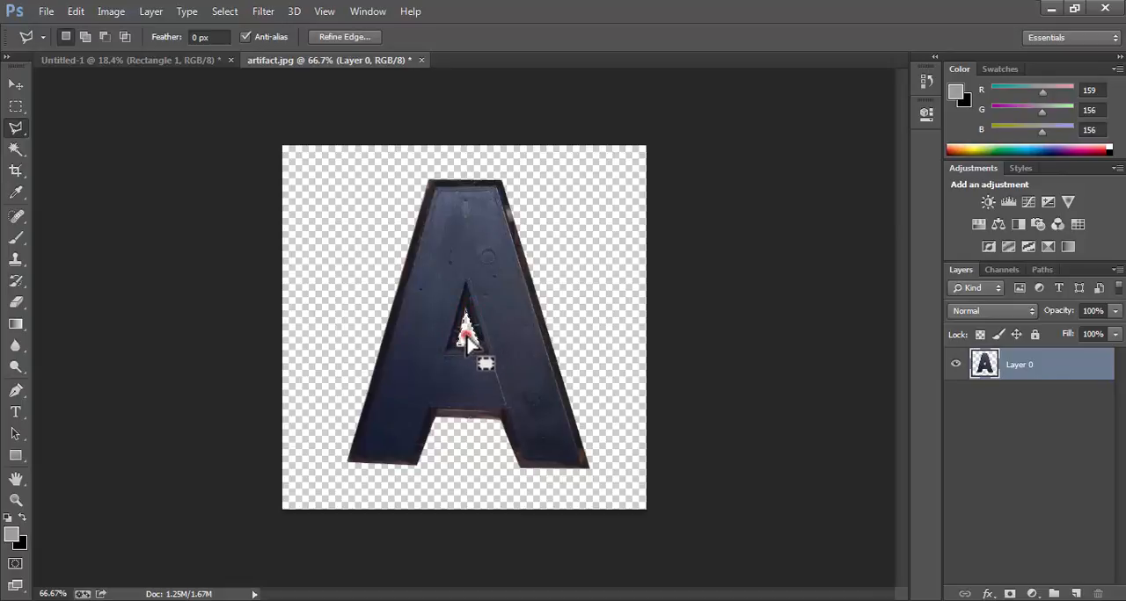
Float the artifact image in its own window and copy the cut-out A onto the right end of the page's grey band.
left_click(13, 83)
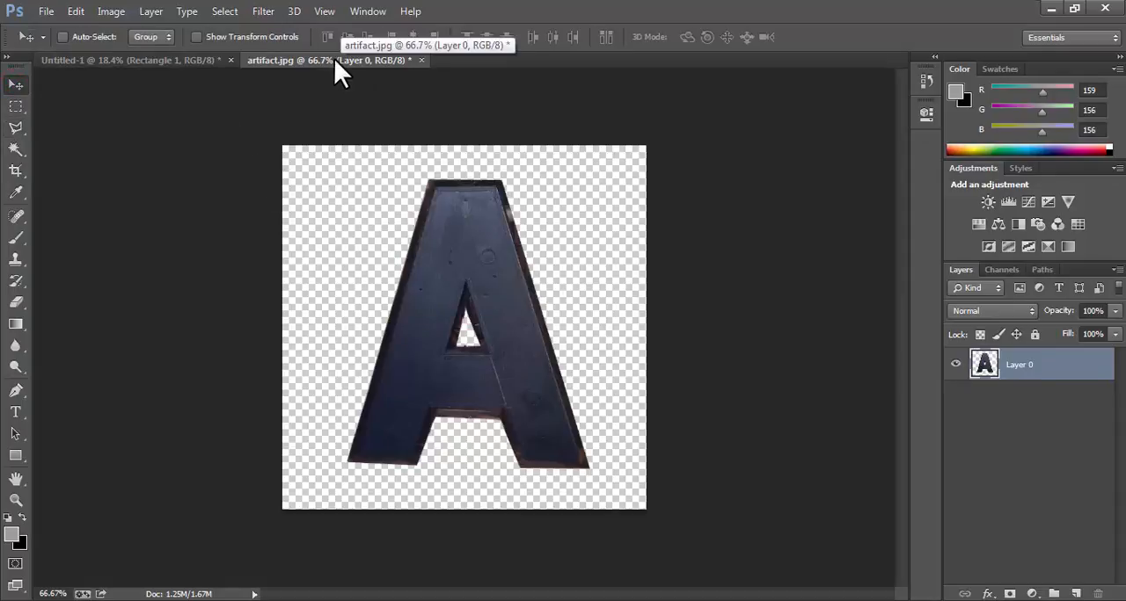
left_click_drag(329, 60, 779, 130)
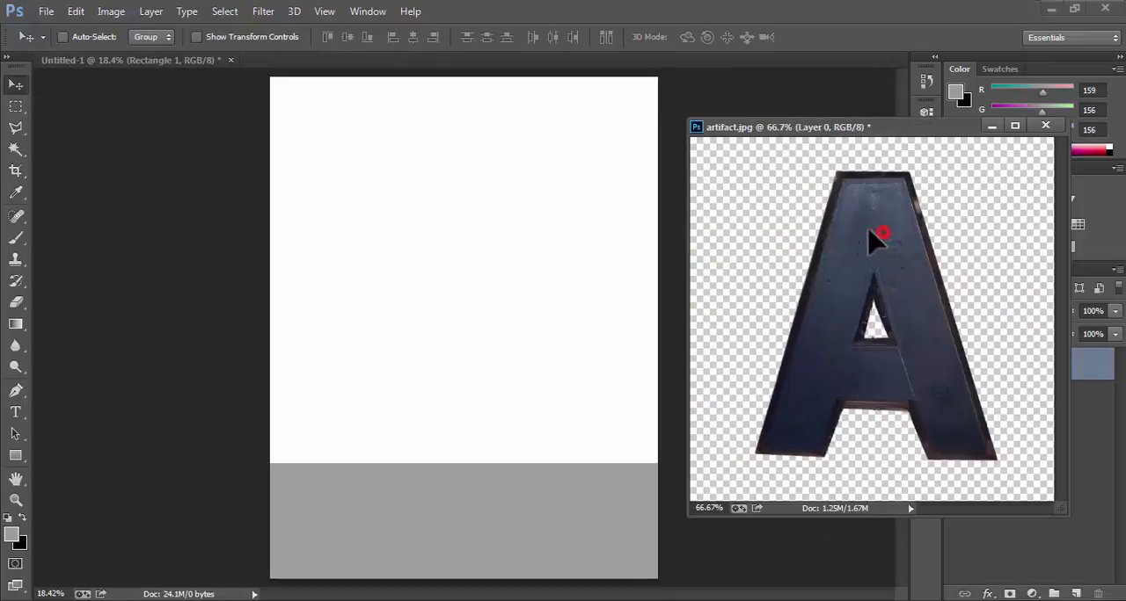
left_click_drag(874, 239, 612, 516)
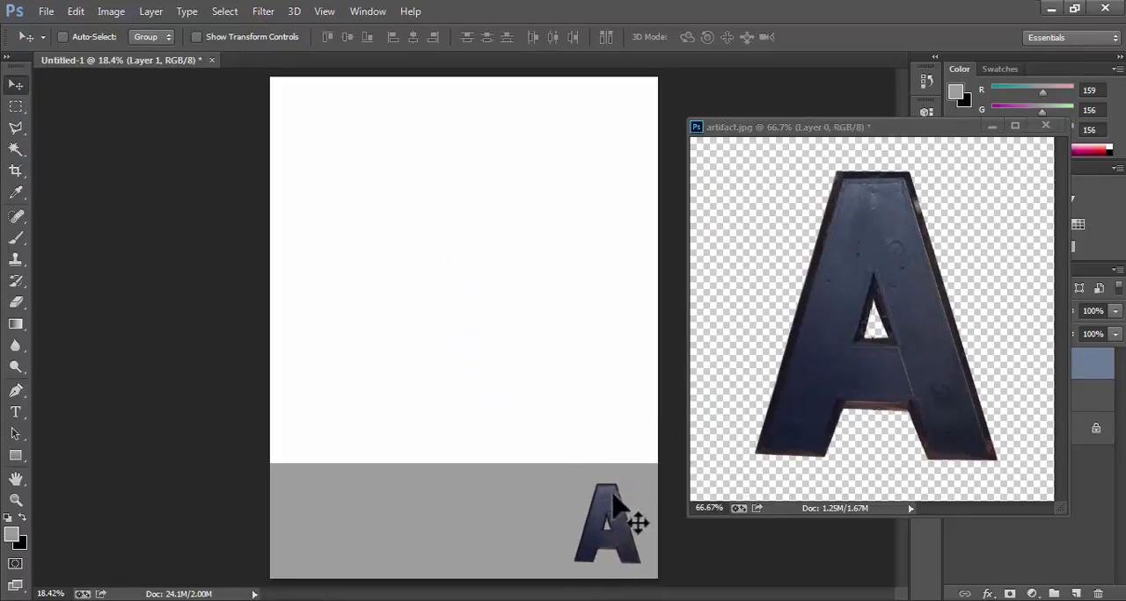
Show the transform controls, enlarge the A on the grey band to about 121%, and apply the transformation.
left_click(197, 37)
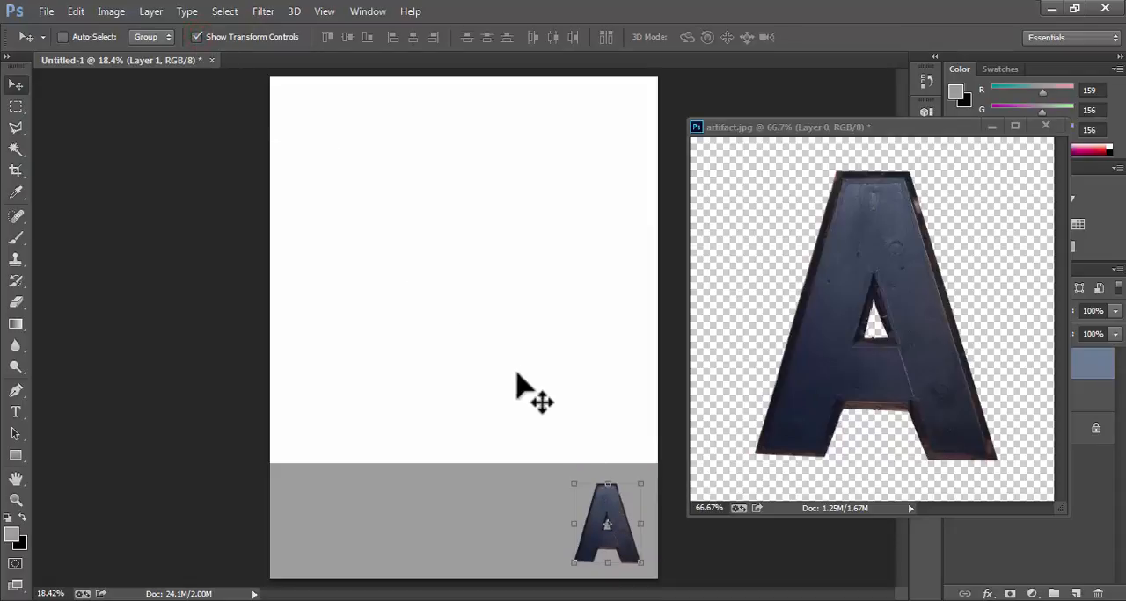
left_click(573, 484)
left_click_drag(572, 482, 559, 466)
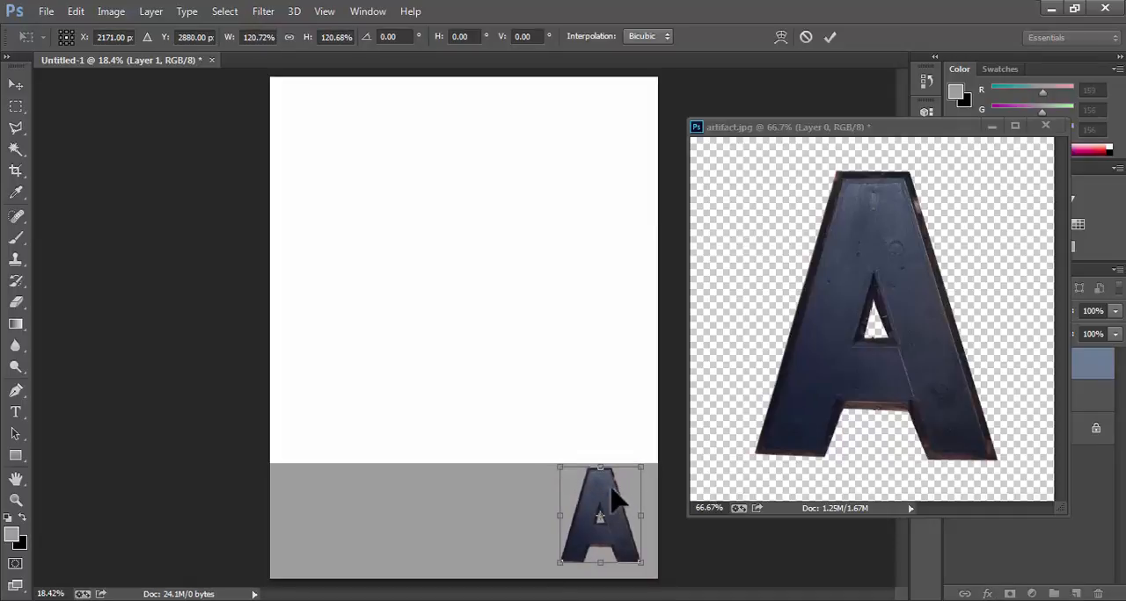
left_click(17, 107)
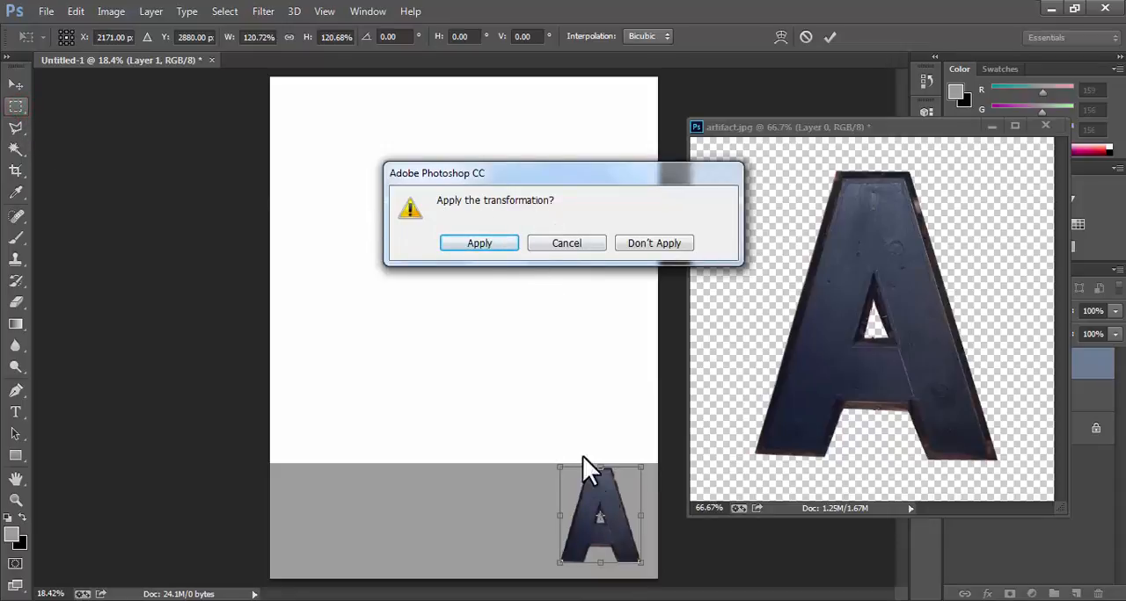
left_click(492, 241)
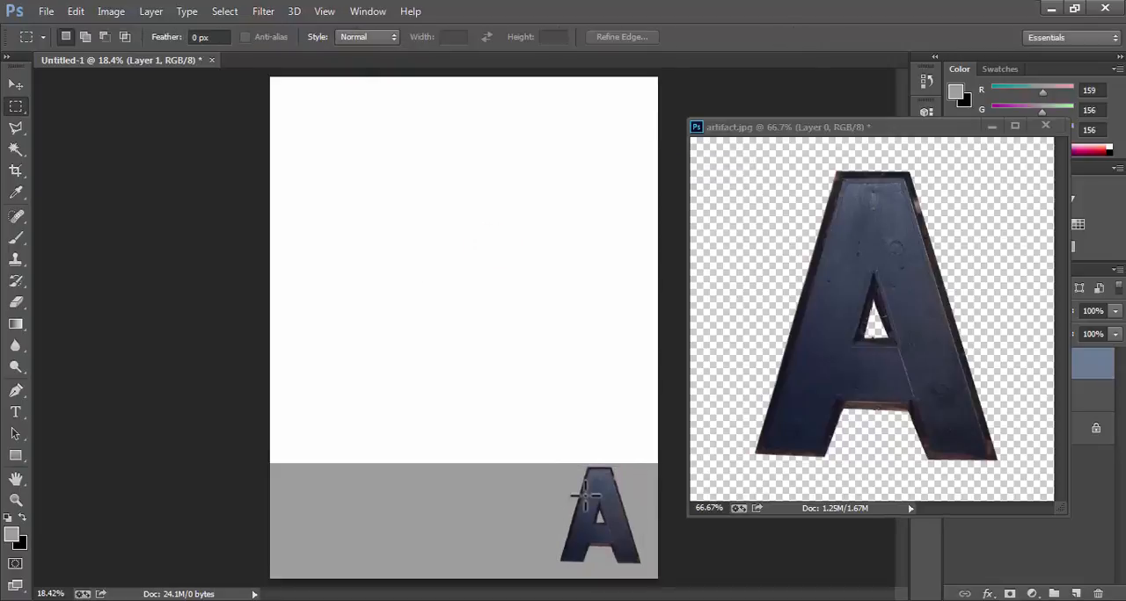
Nudge the A with the Move tool slightly further right and down, closer to the page's right edge.
left_click(17, 83)
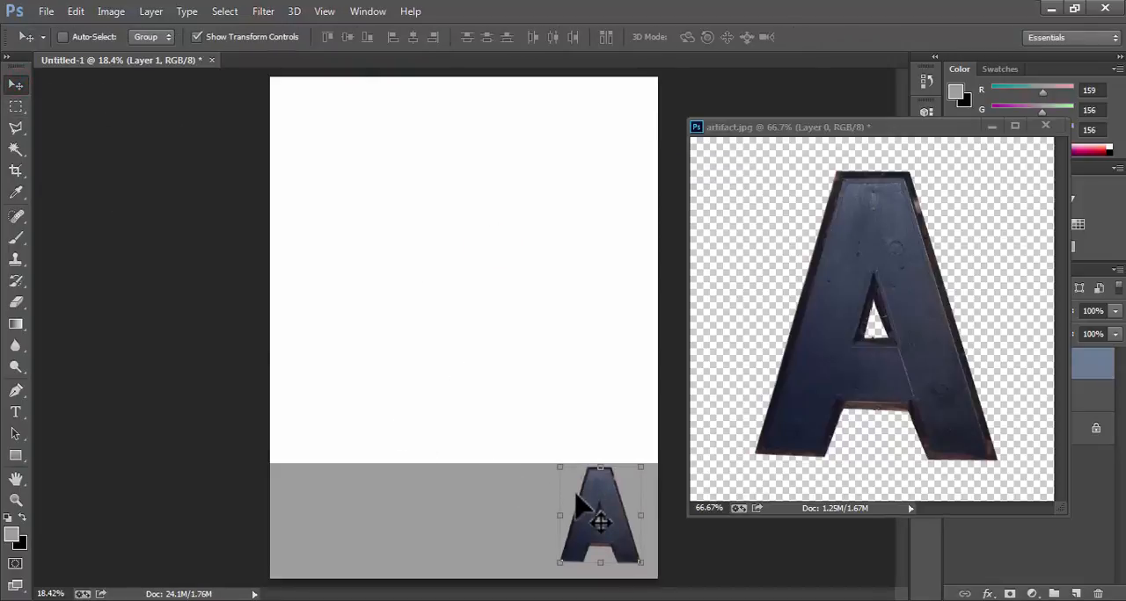
key("shift+Right")
key("shift+Right")
key("shift+Right")
key("shift+Right")
key("shift+Right")
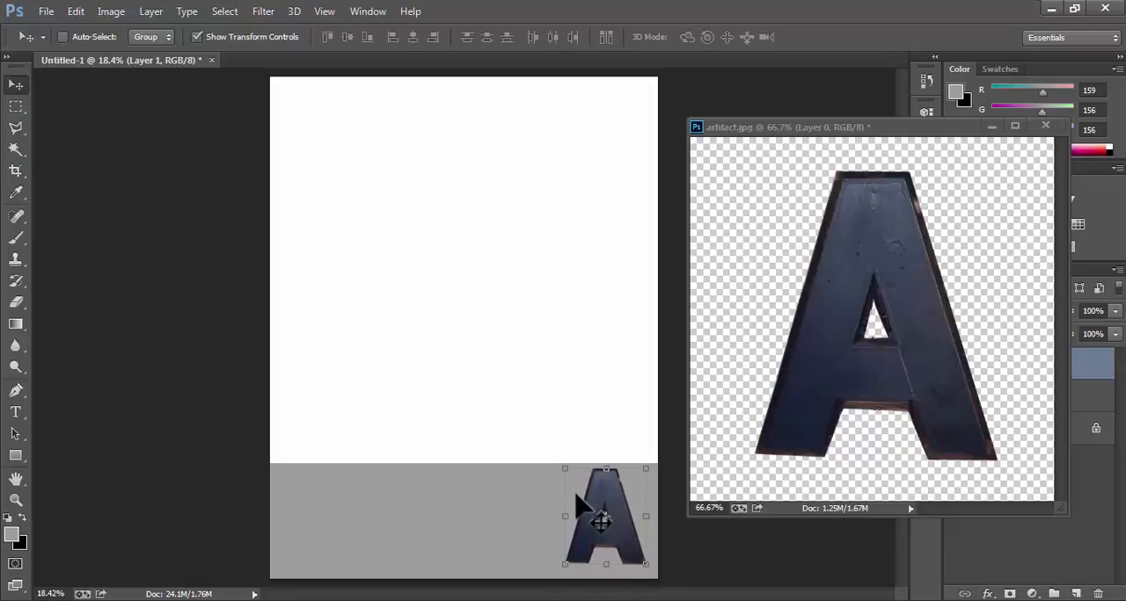
key("shift+Right")
key("shift+Right")
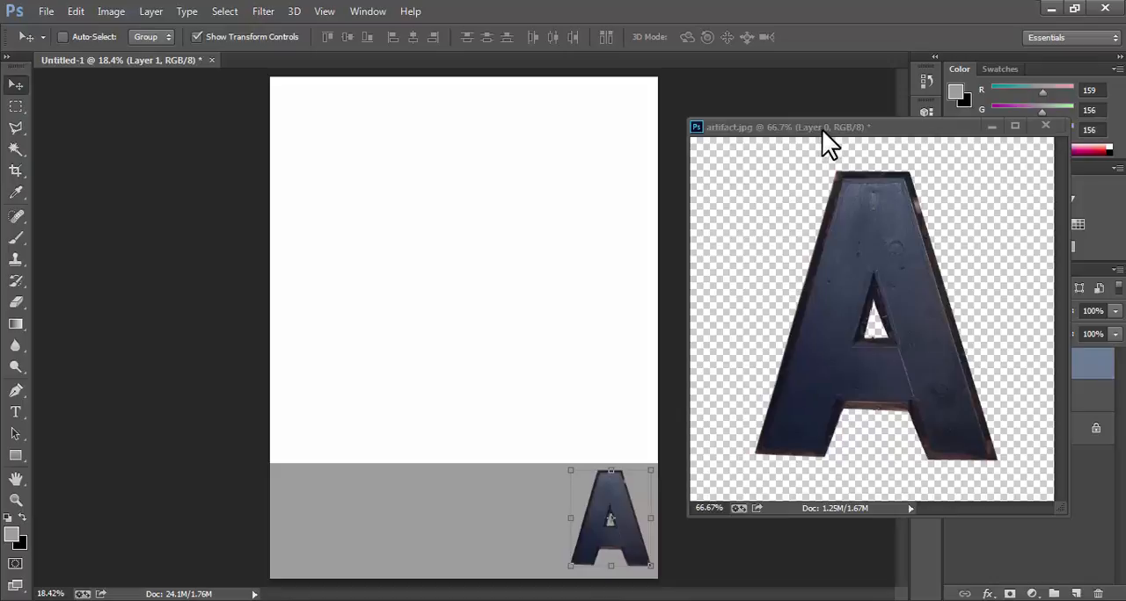
Dock the floating artifact image back beside the page document and bring the page to the front.
left_click_drag(822, 129, 524, 67)
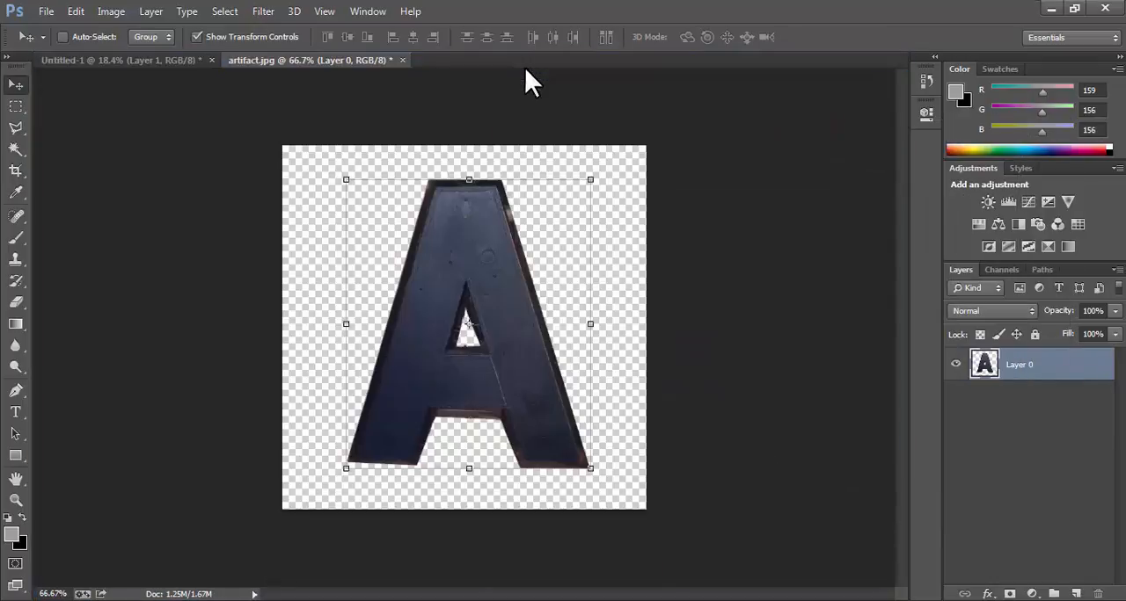
left_click(148, 60)
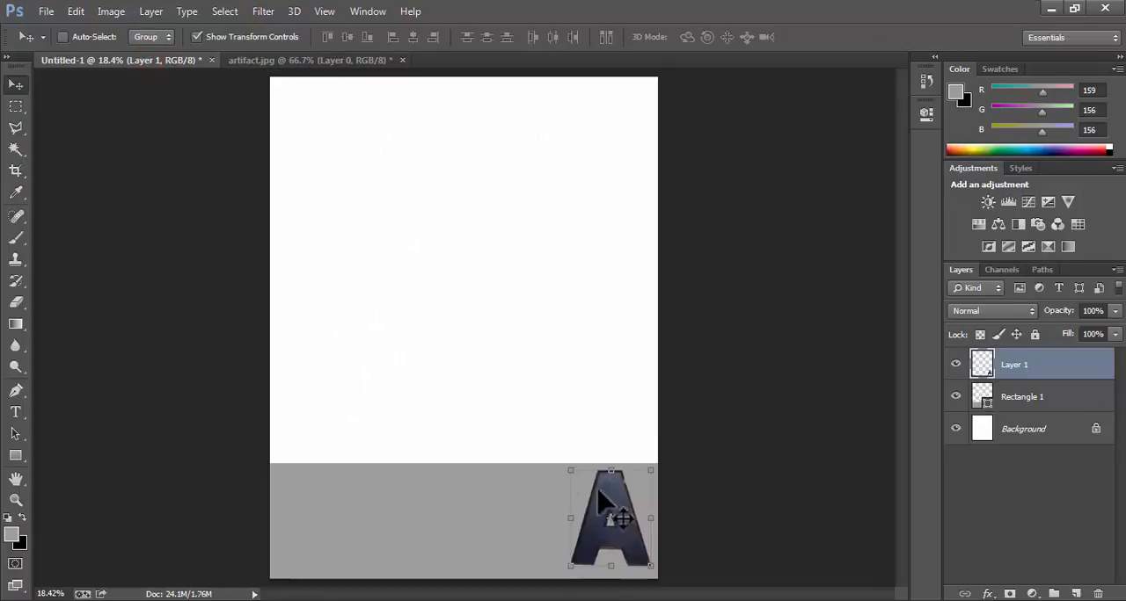
Open the coffee image in its own document, then bring the page document back to the front.
left_click(45, 11)
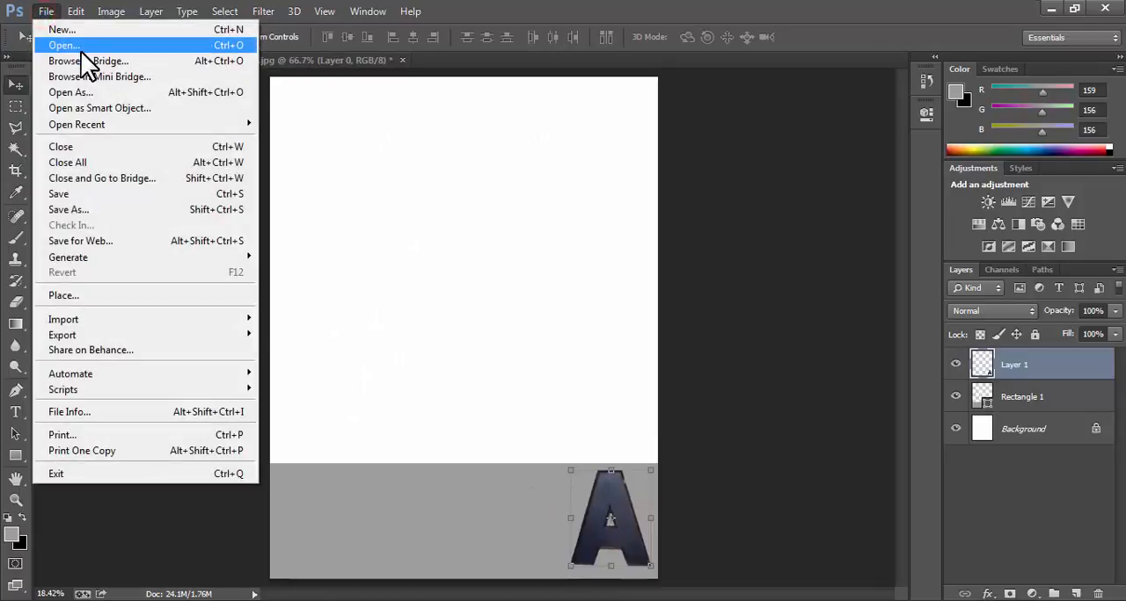
left_click(81, 45)
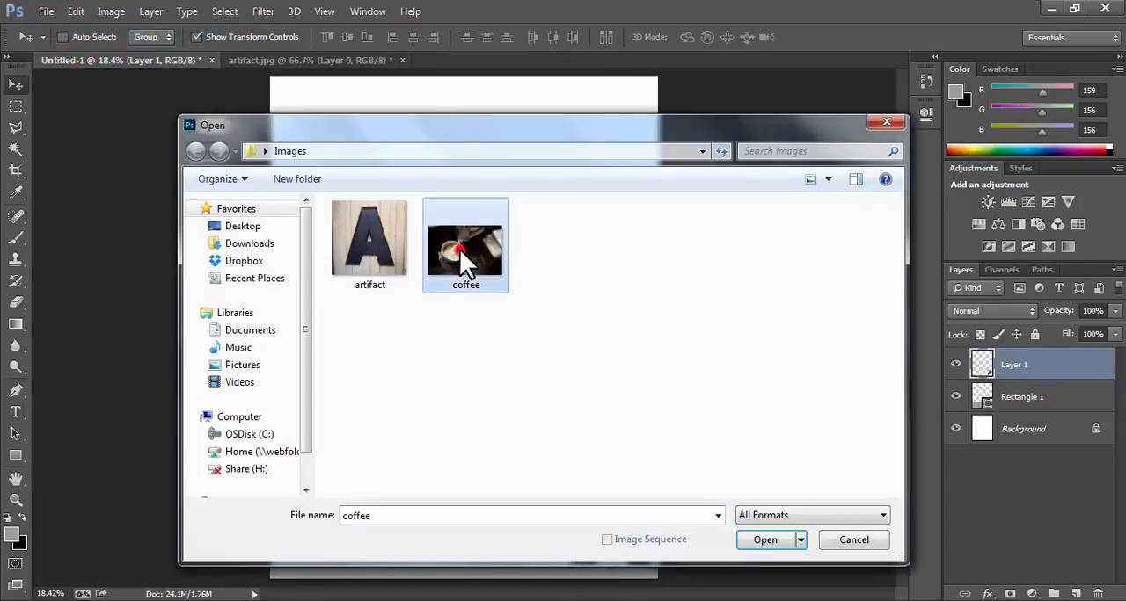
double_click(459, 249)
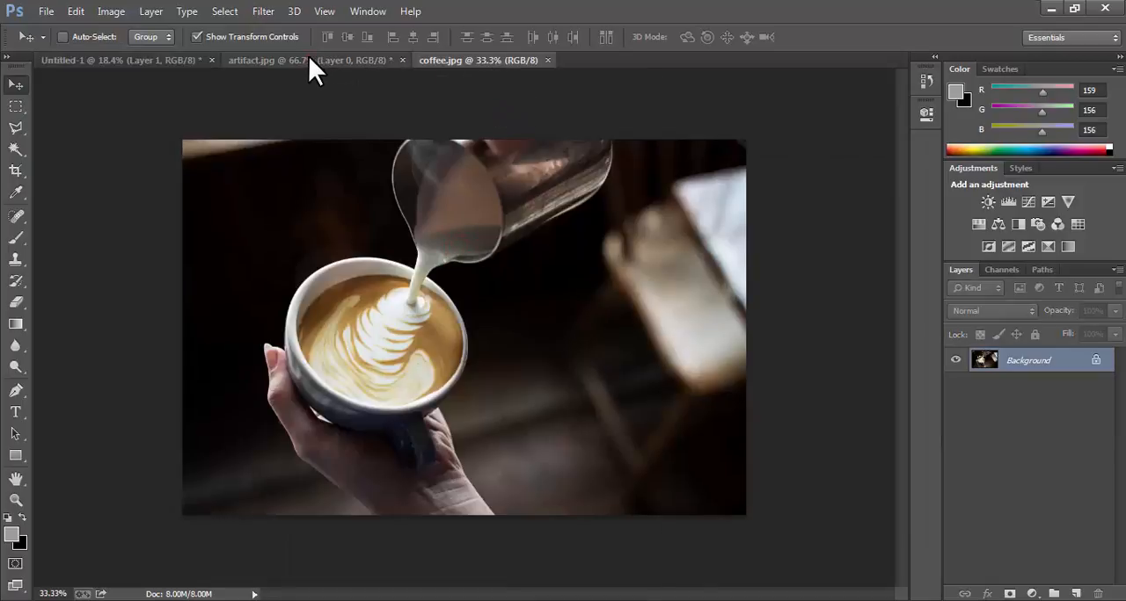
left_click(308, 60)
left_click(167, 60)
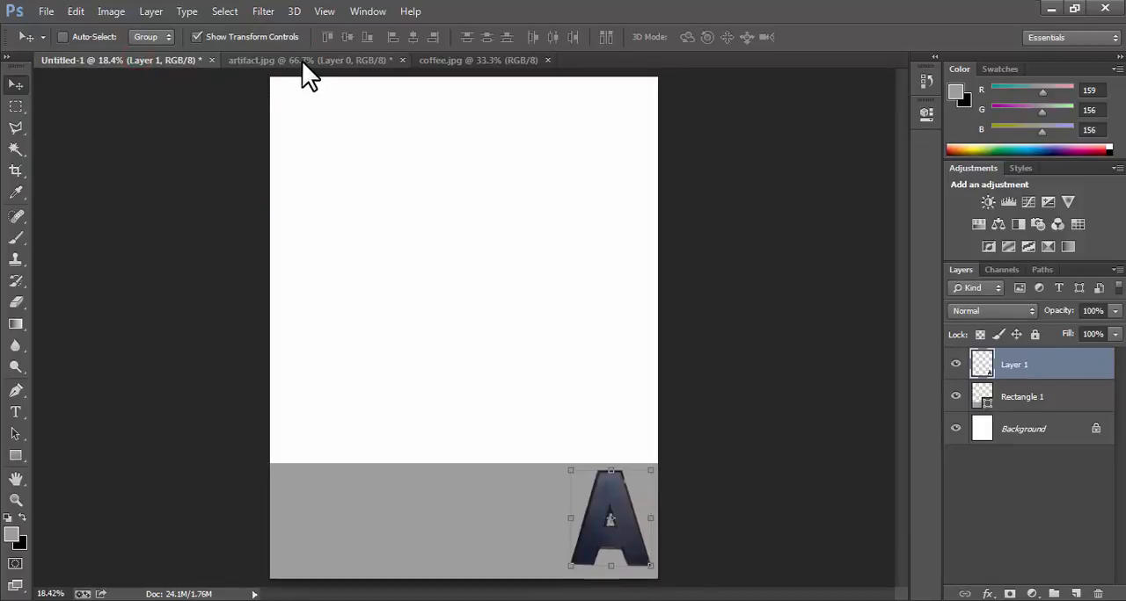
Close the artifact image without saving its changes.
left_click(304, 61)
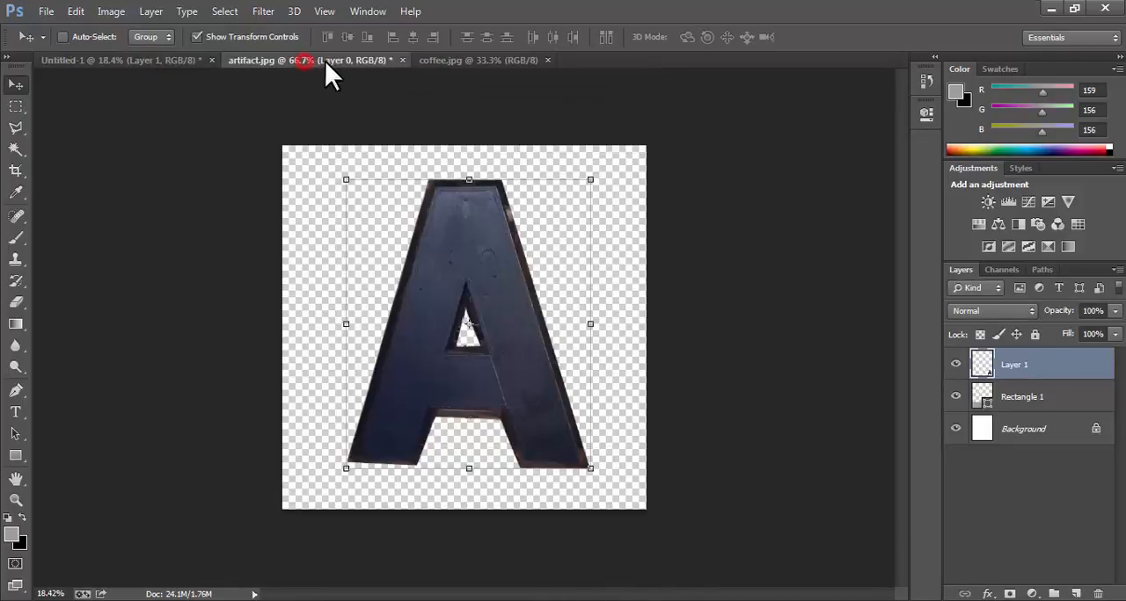
left_click(401, 60)
left_click(448, 239)
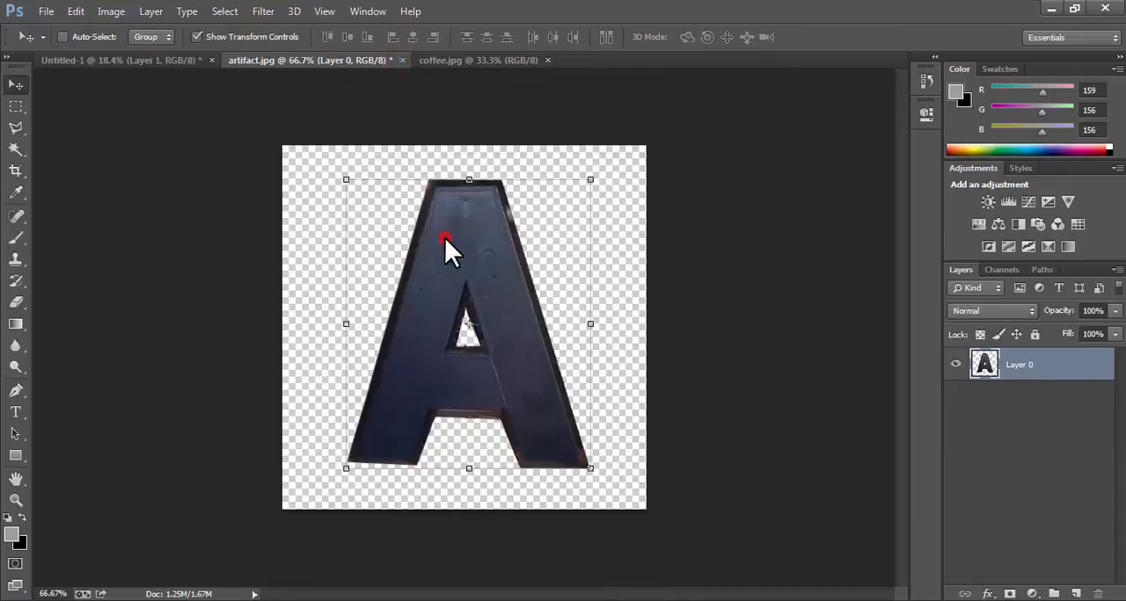
left_click(888, 44)
left_click(403, 60)
left_click(556, 249)
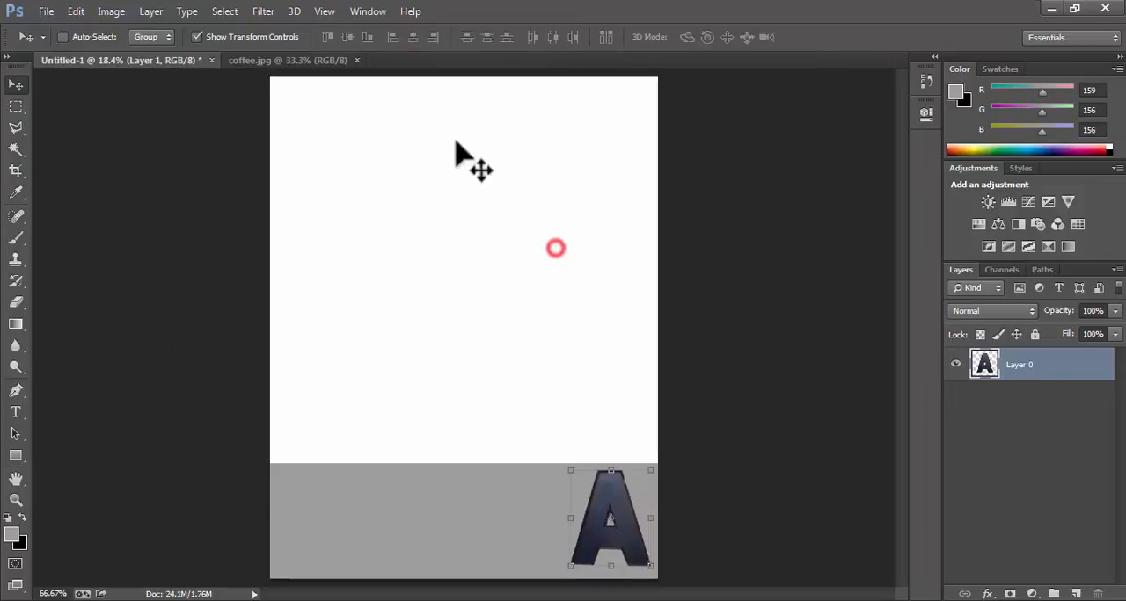
Convert the coffee image's locked background into a regular layer, keeping the default name and settings.
left_click(298, 56)
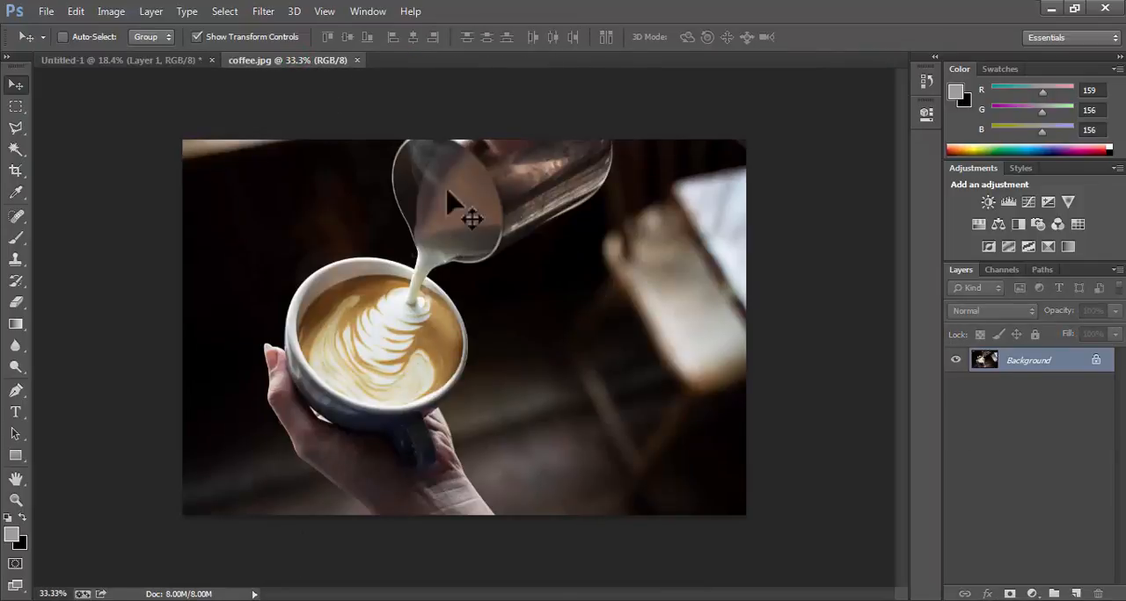
left_click(145, 62)
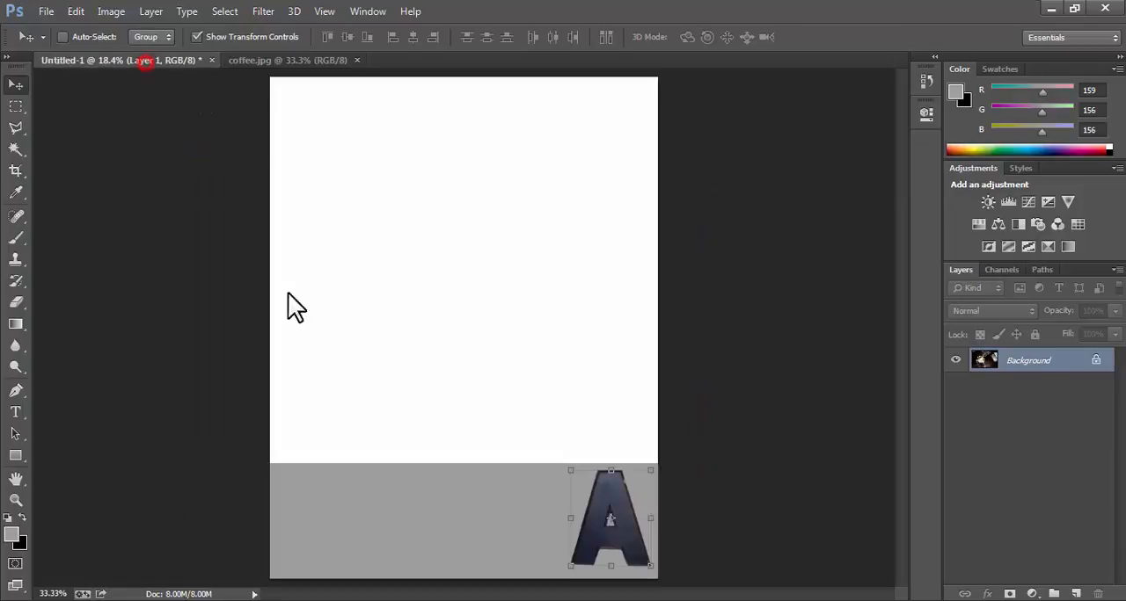
left_click(303, 60)
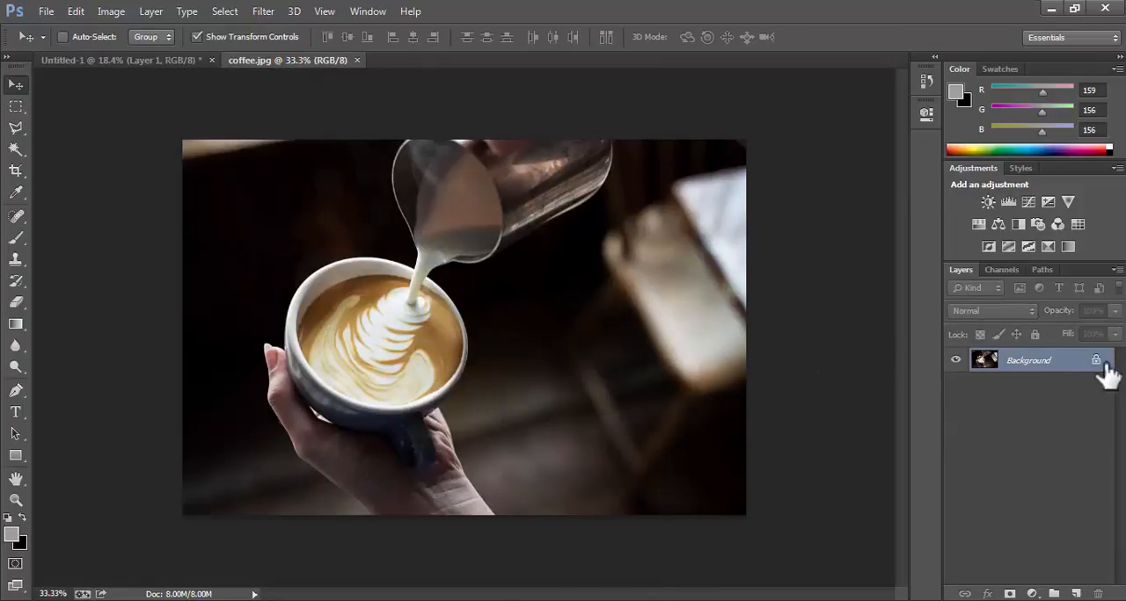
double_click(1054, 366)
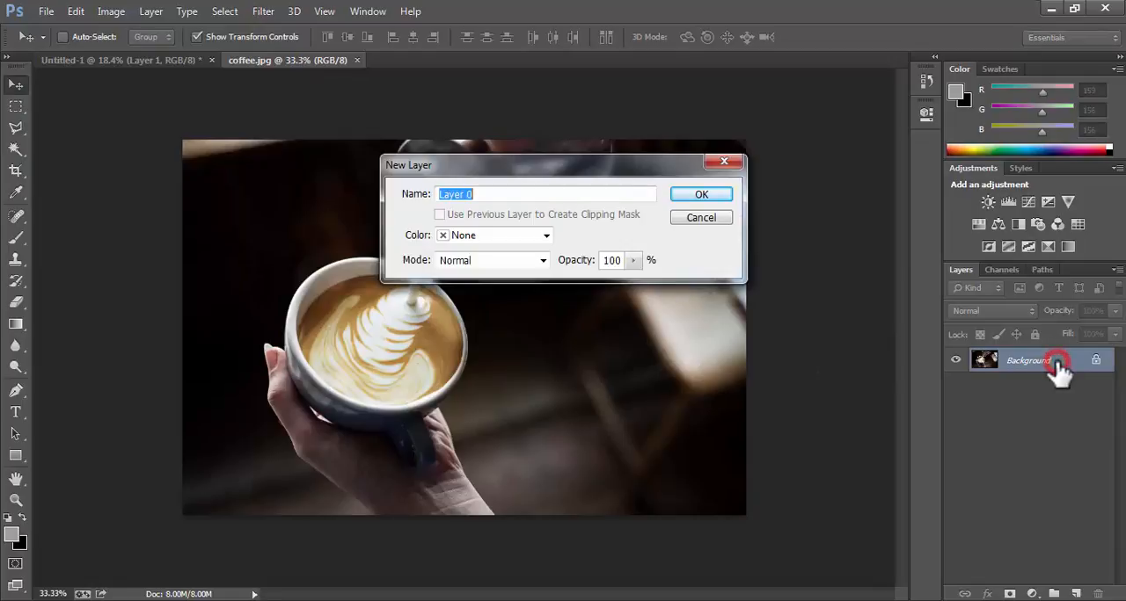
left_click(698, 195)
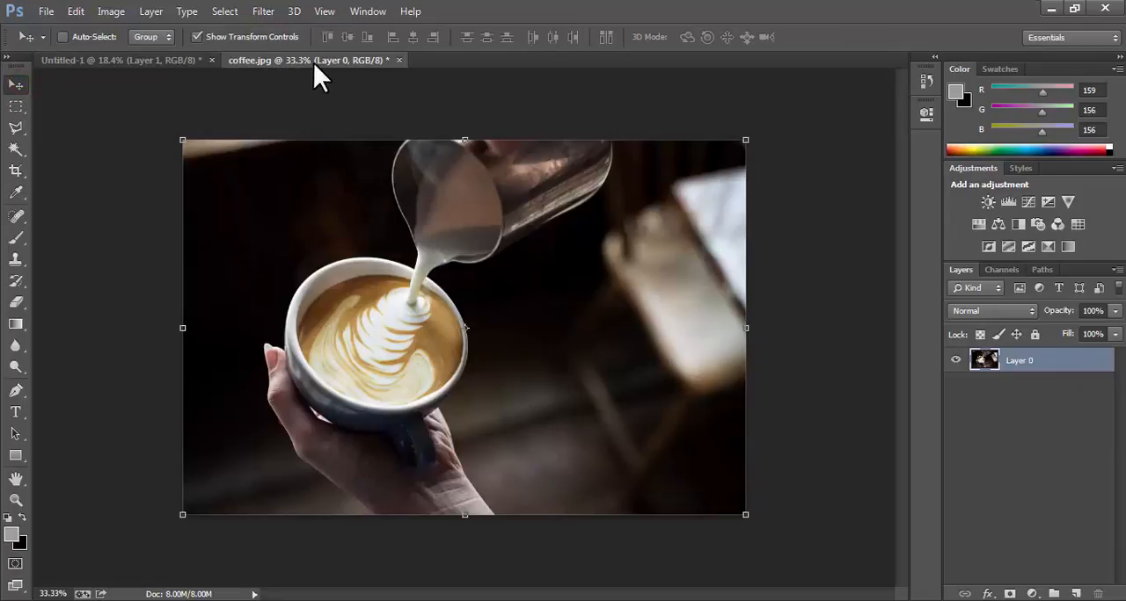
Float the coffee image in its own window and copy the photo onto the white area of the page.
left_click_drag(286, 58, 723, 165)
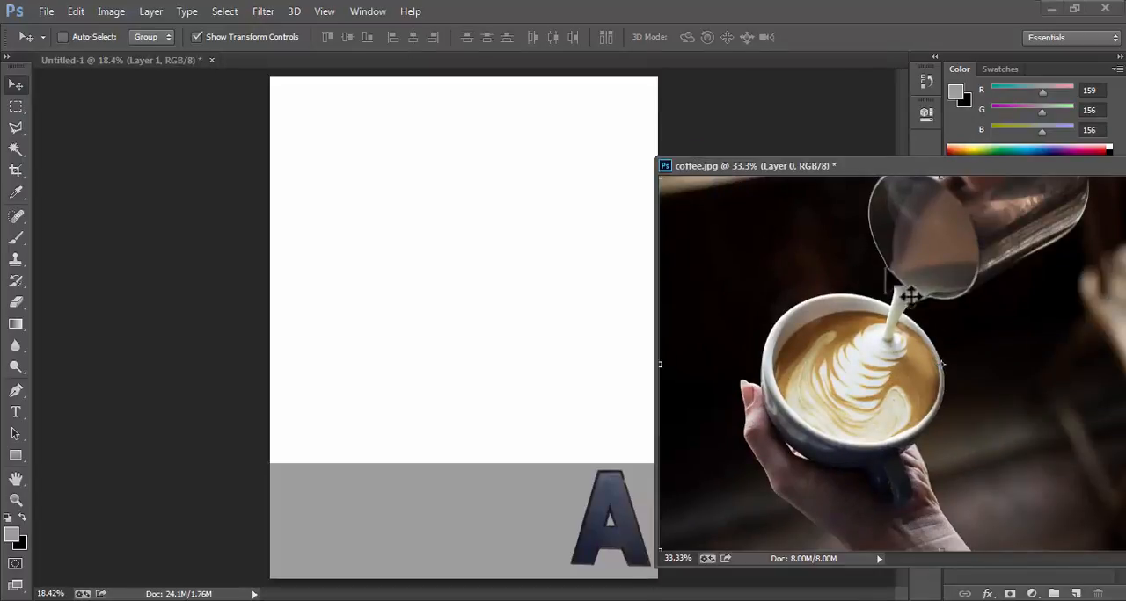
left_click_drag(827, 257, 459, 249)
left_click_drag(546, 258, 482, 258)
Move the floating coffee window fully into view and close it without saving.
left_click_drag(842, 168, 549, 124)
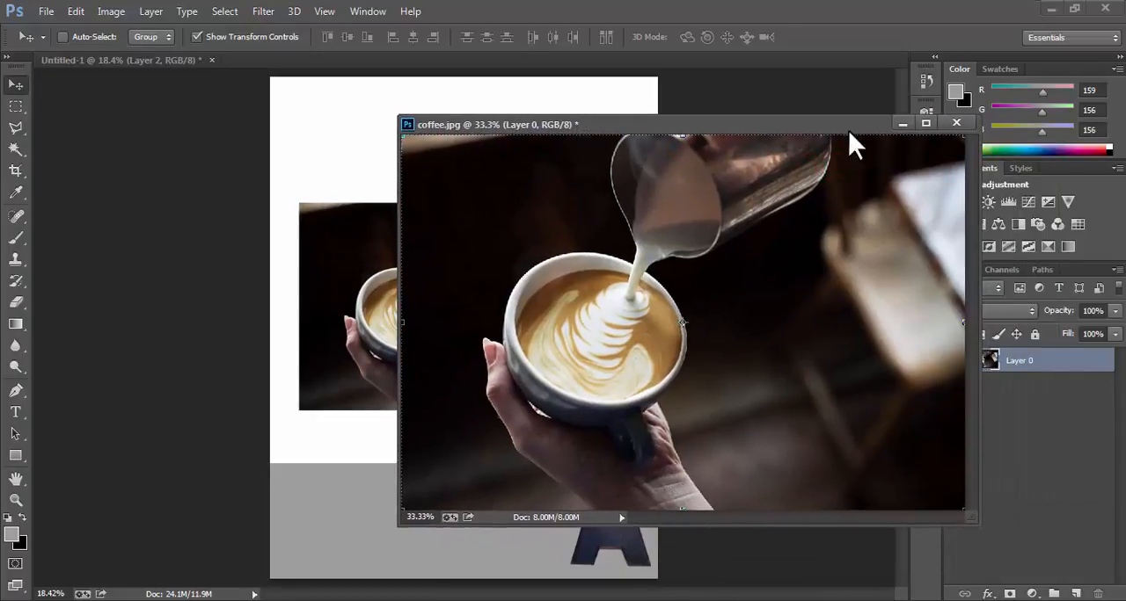
left_click(956, 123)
left_click(538, 243)
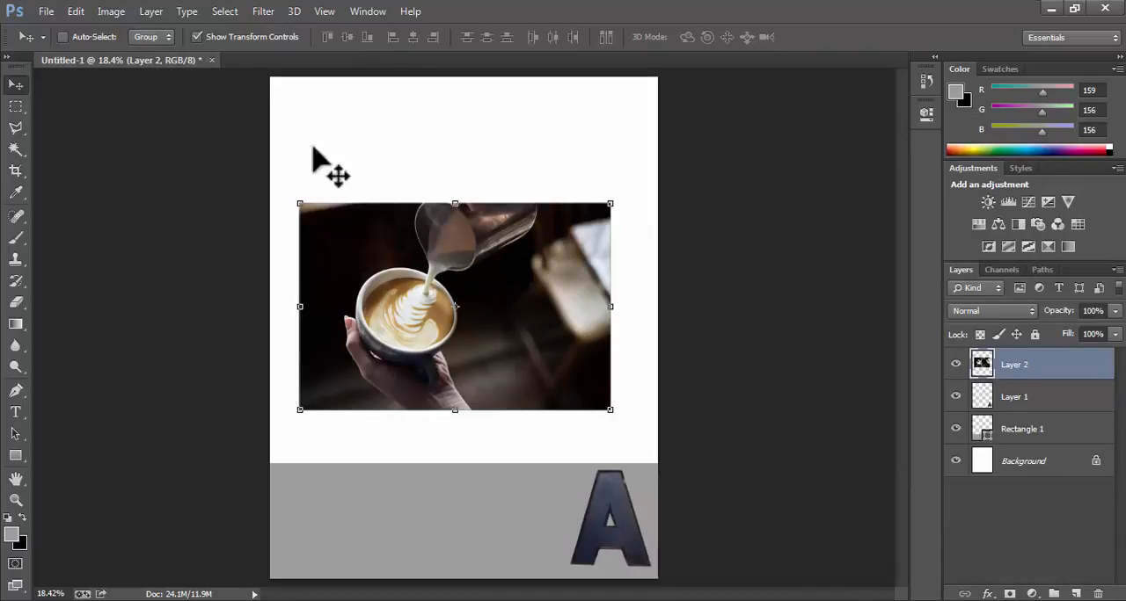
Align the coffee photo with the page's left edge above the grey band, enlarge it to about 187%, apply, and hide the transform controls.
left_click_drag(508, 271, 479, 326)
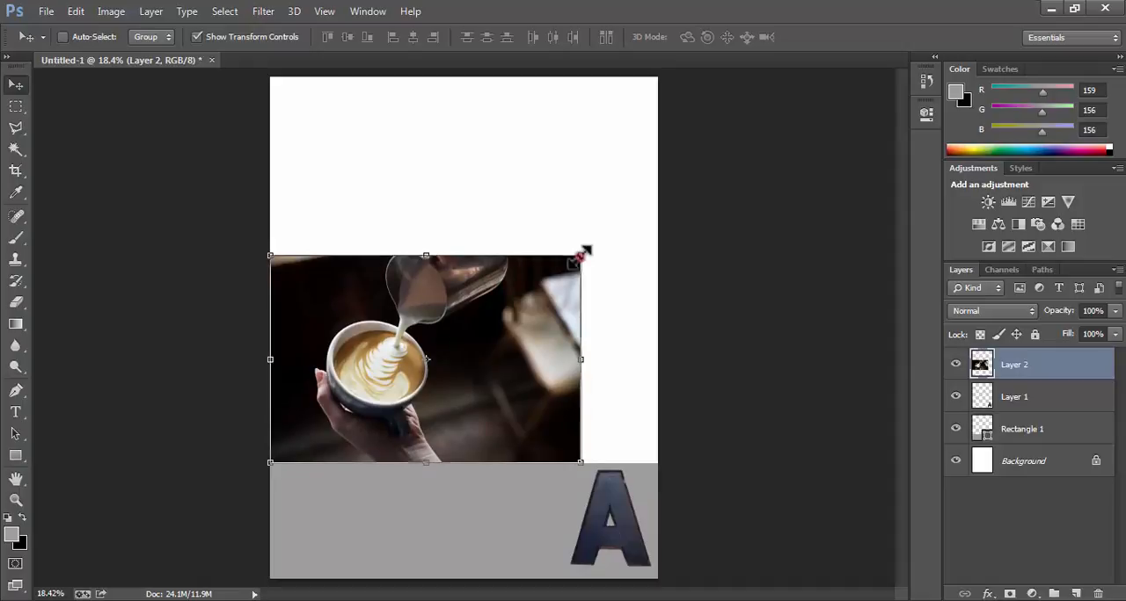
left_click_drag(582, 254, 851, 75)
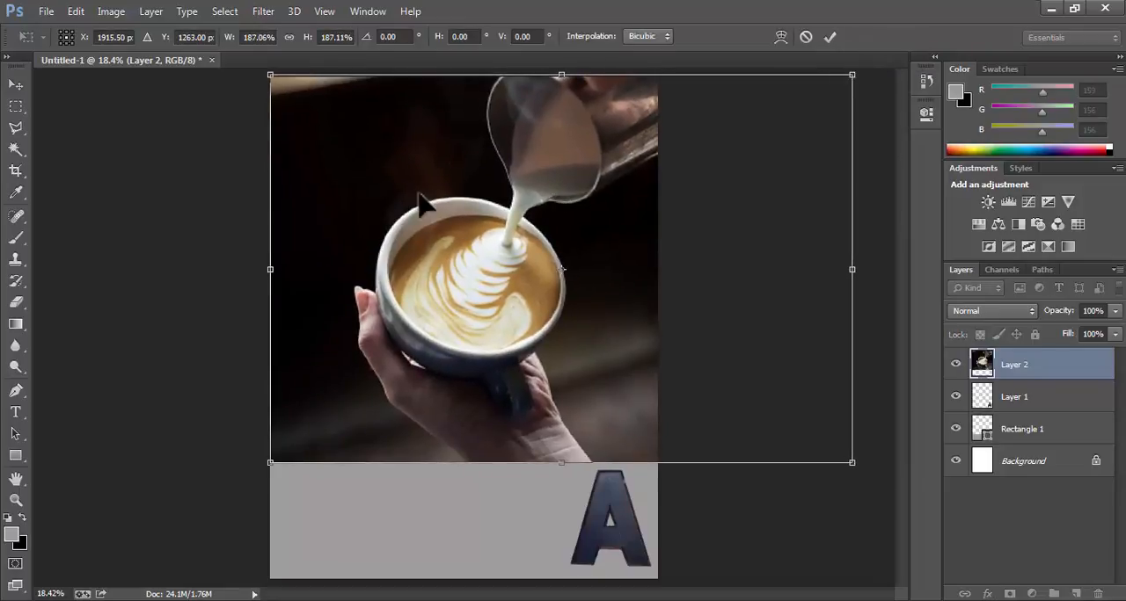
double_click(378, 170)
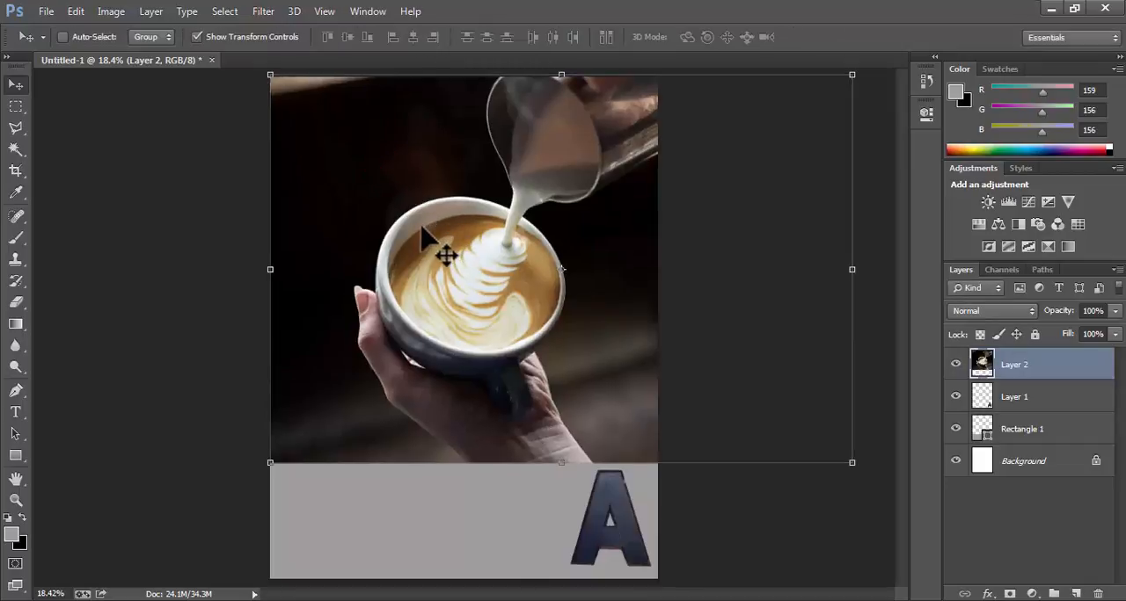
left_click(196, 36)
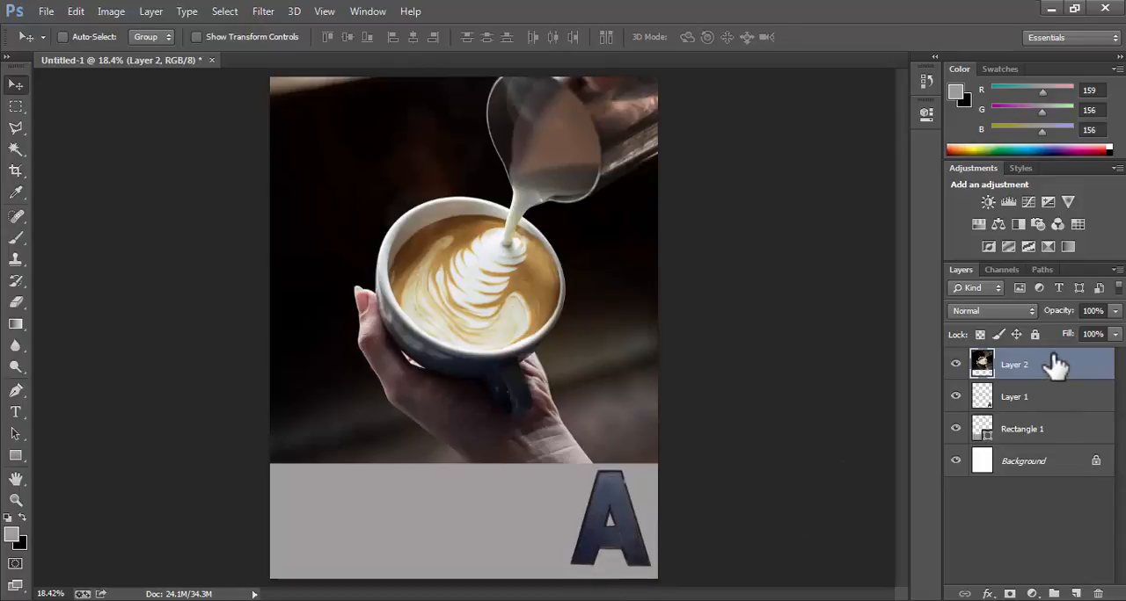
Rename the layer holding the cut-out A as "letter A", then select the coffee photo's layer.
left_click(1059, 394)
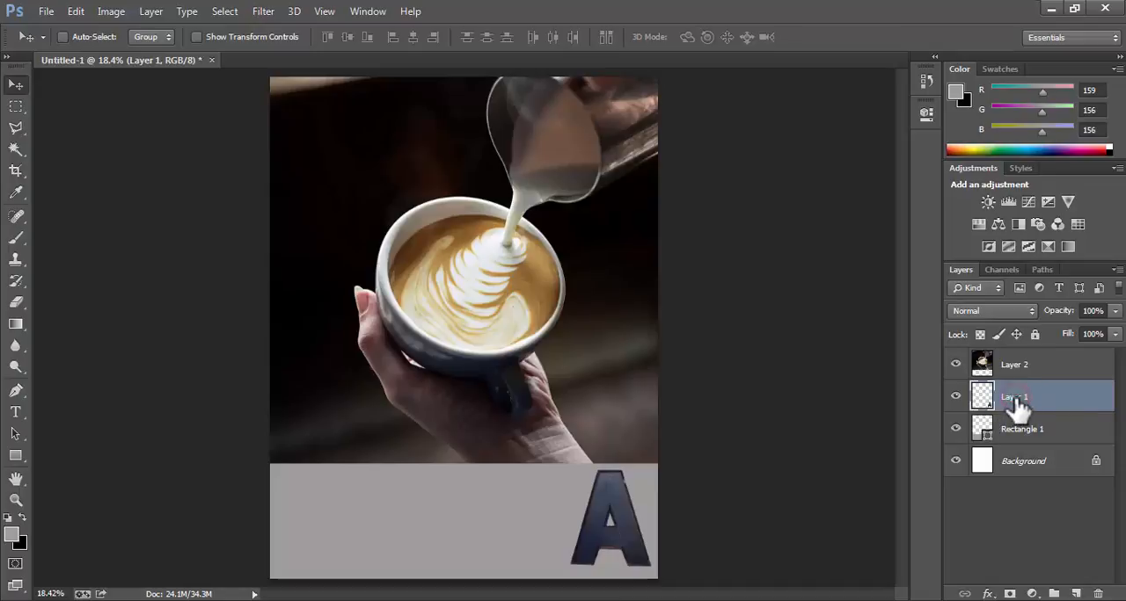
double_click(1018, 398)
key("Return")
left_click(1029, 428)
left_click(1036, 371)
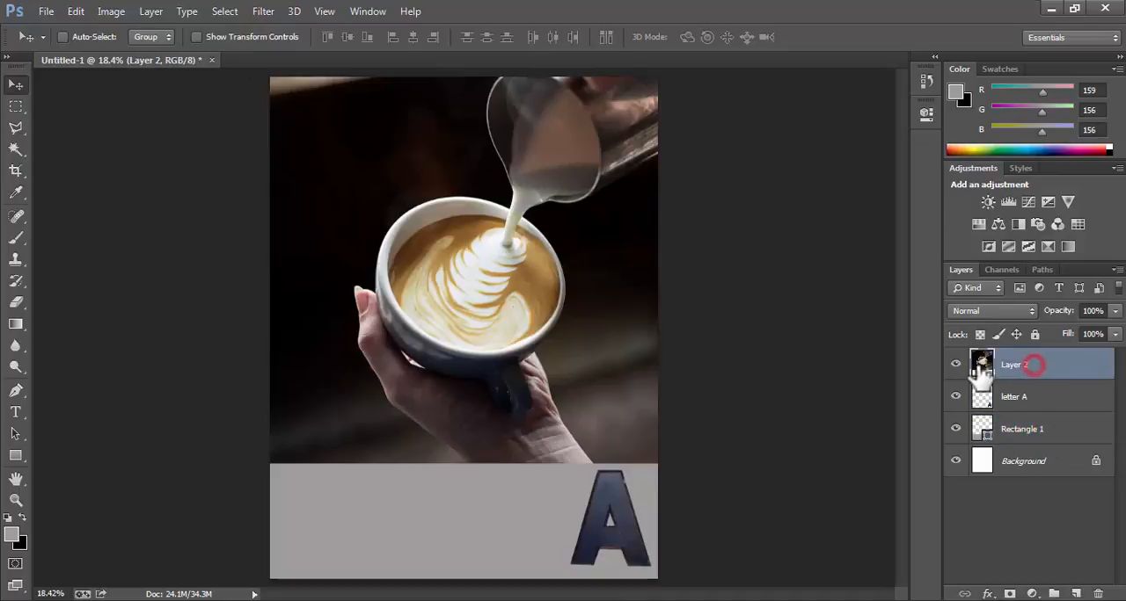
Select the letter A layer, shrink the A to about 84% with the transform controls, and apply the transformation.
left_click(1023, 402)
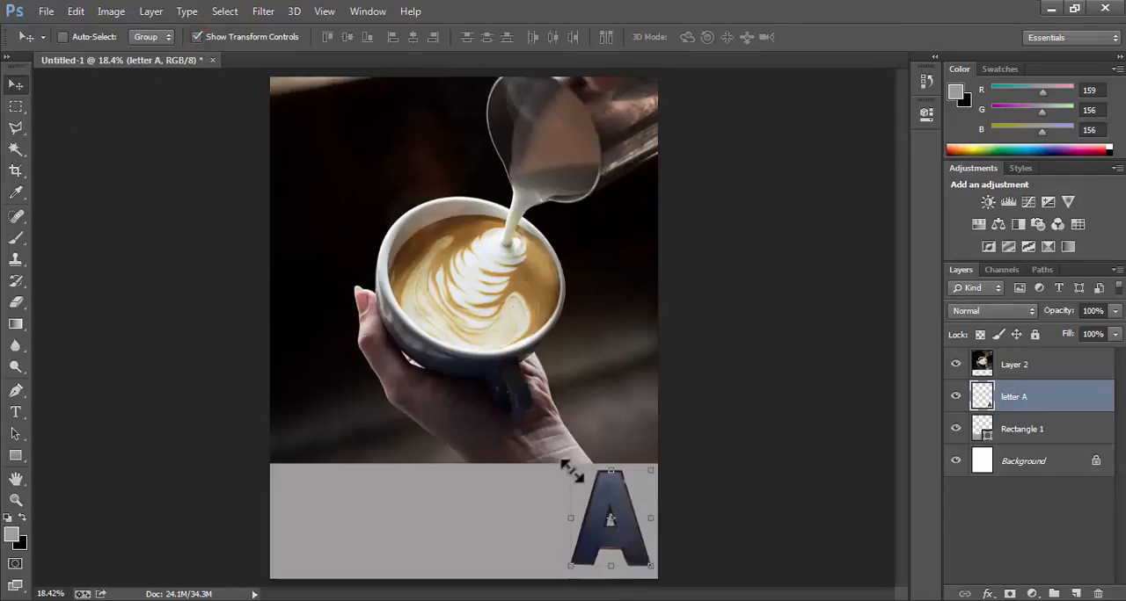
left_click_drag(571, 473, 610, 503)
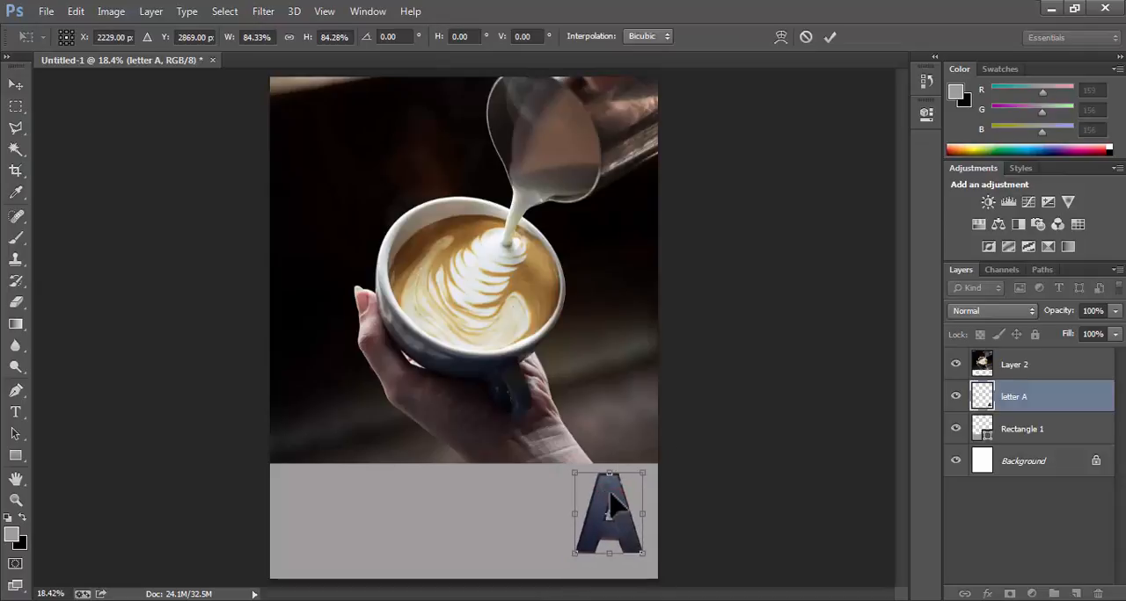
key("Return")
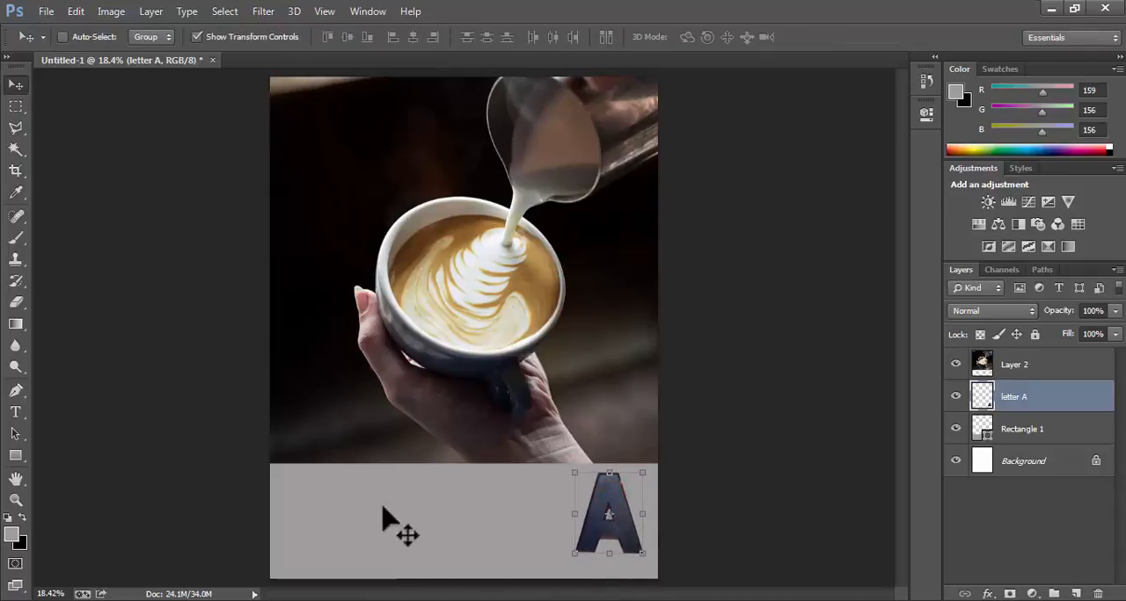
Add the text "A coffee experience like no other...." in black at the left end of the grey band.
left_click(17, 414)
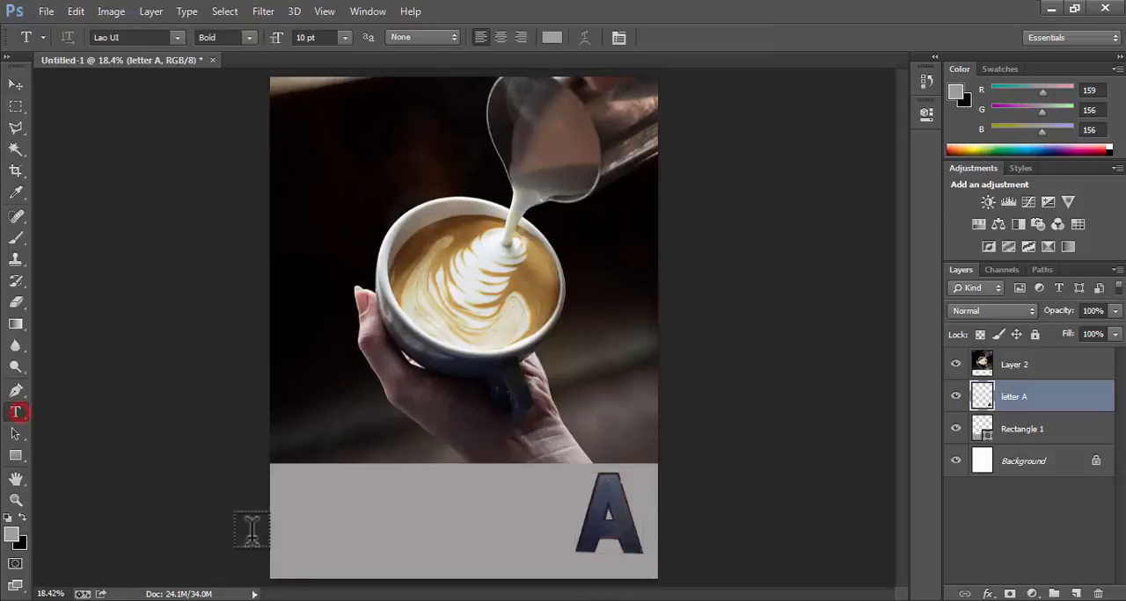
left_click(292, 484)
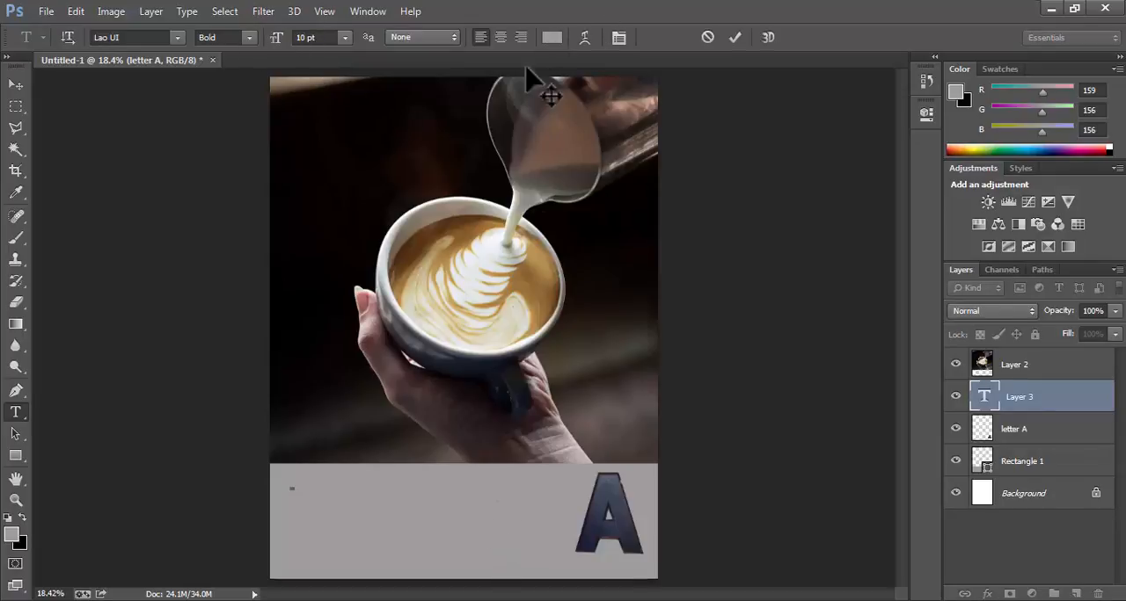
left_click(551, 37)
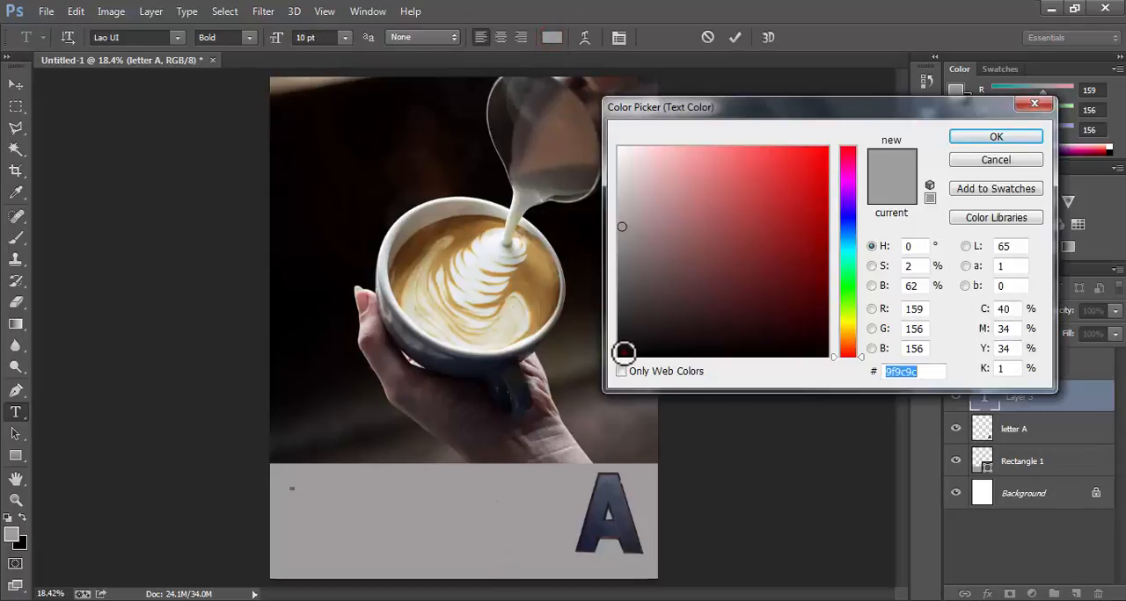
left_click(624, 352)
left_click(979, 133)
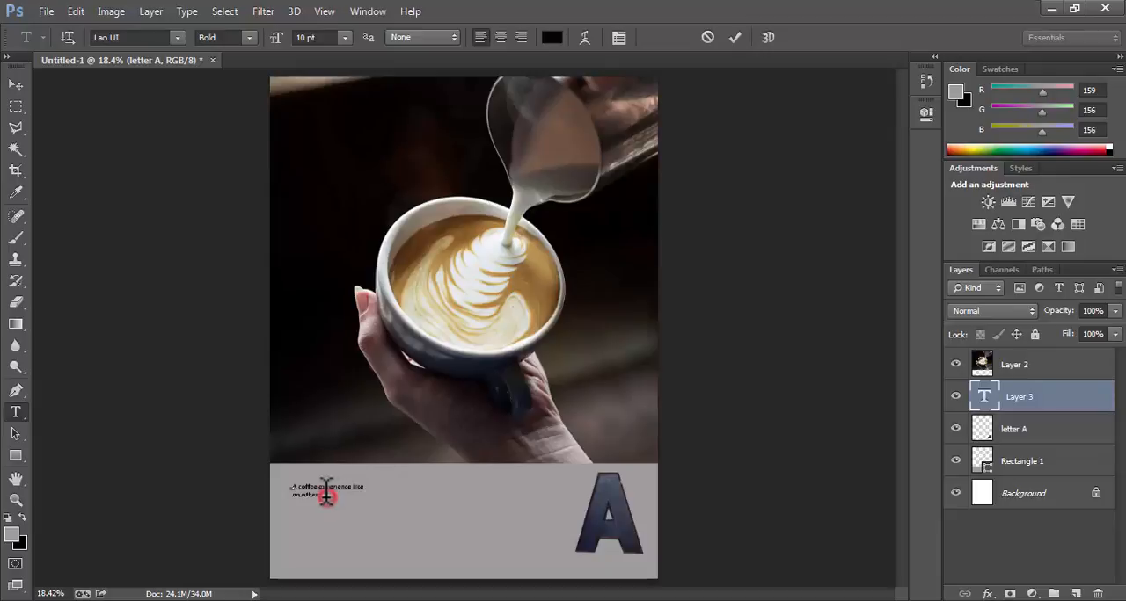
Select the whole coffee tagline, try font sizes of 24, 36 and 48 pt, and set the size to 40 pt.
left_click_drag(325, 492, 271, 473)
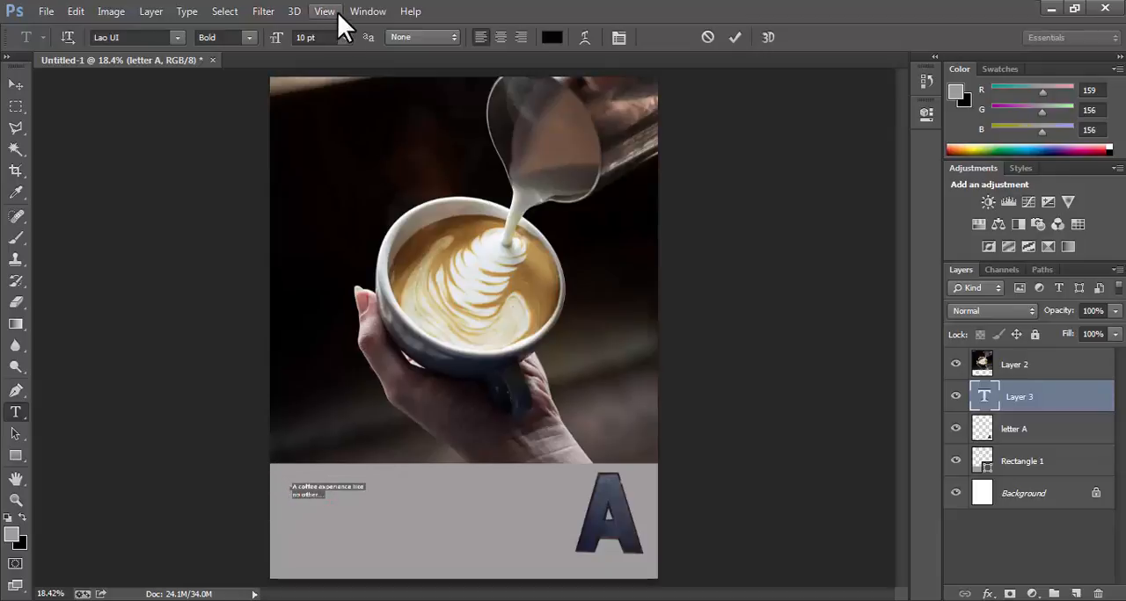
left_click(343, 37)
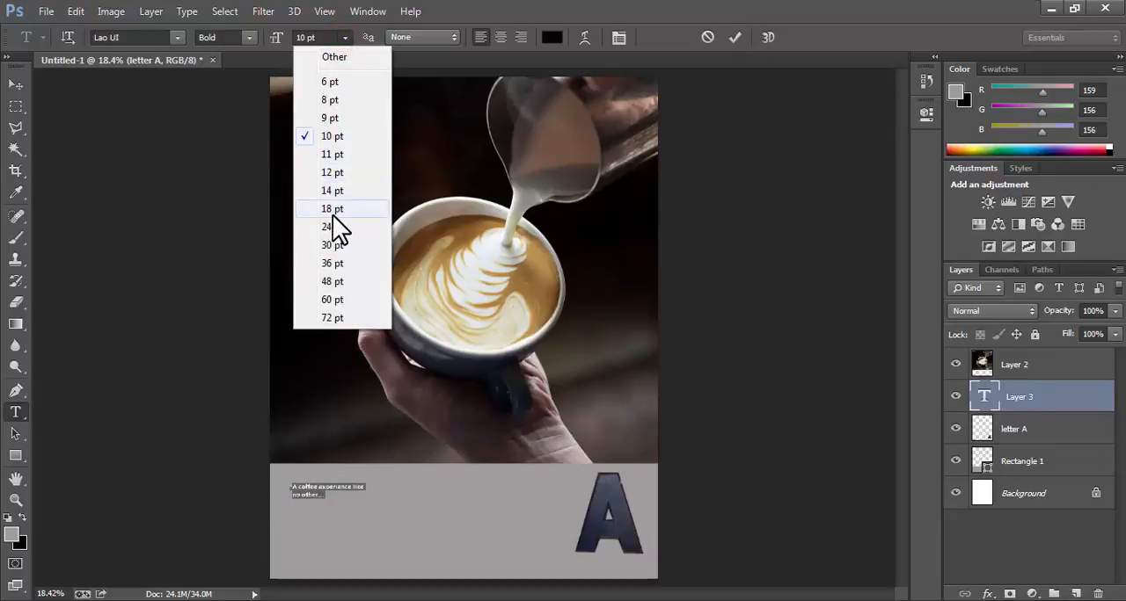
left_click(331, 219)
left_click(345, 37)
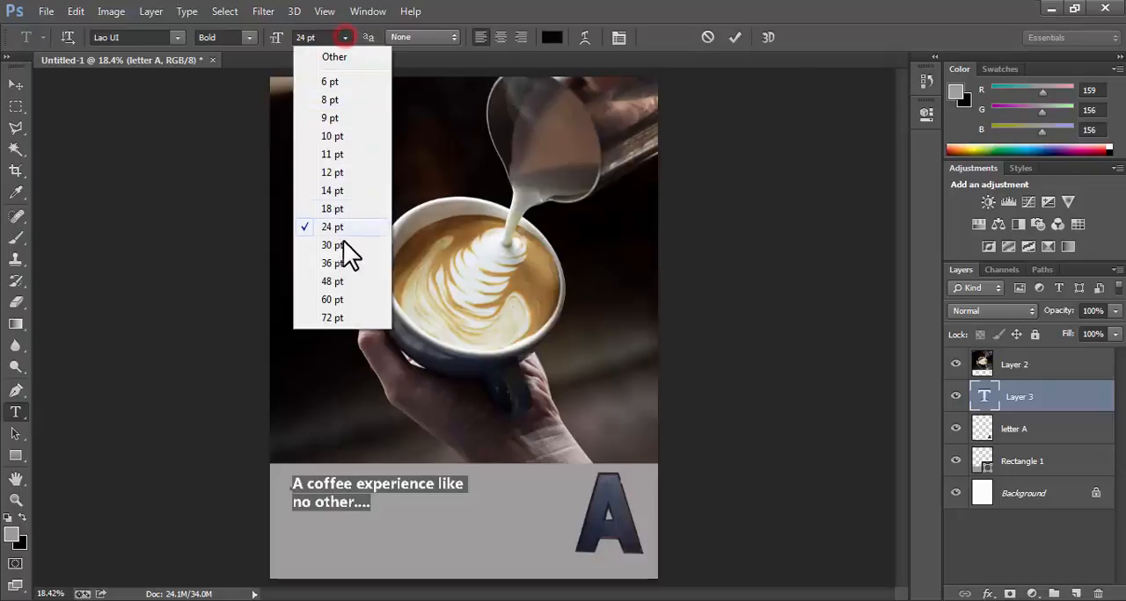
left_click(332, 263)
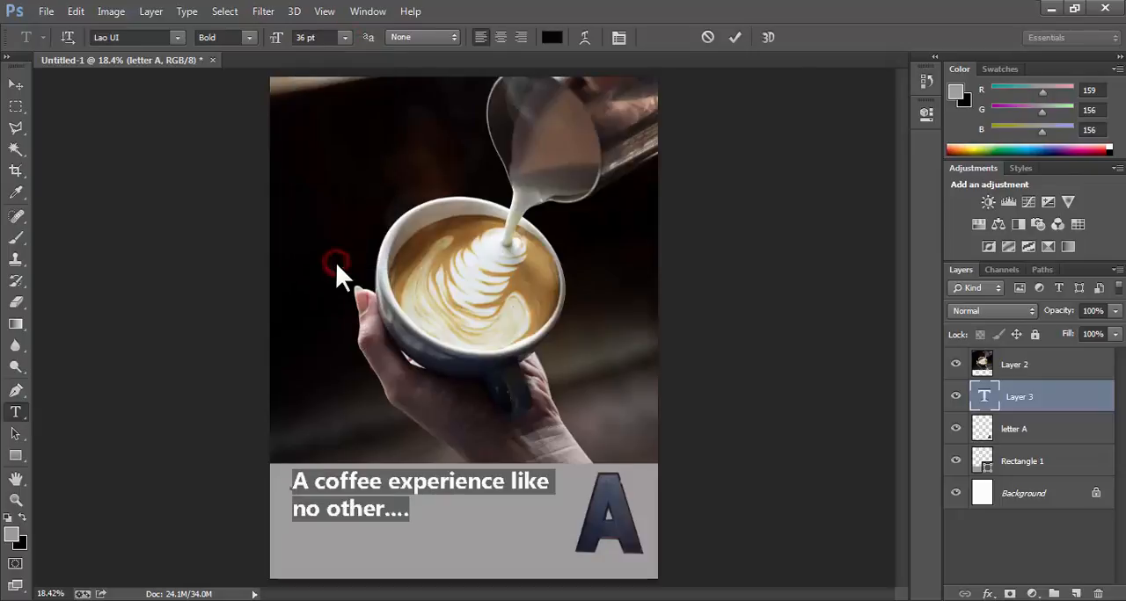
left_click(348, 38)
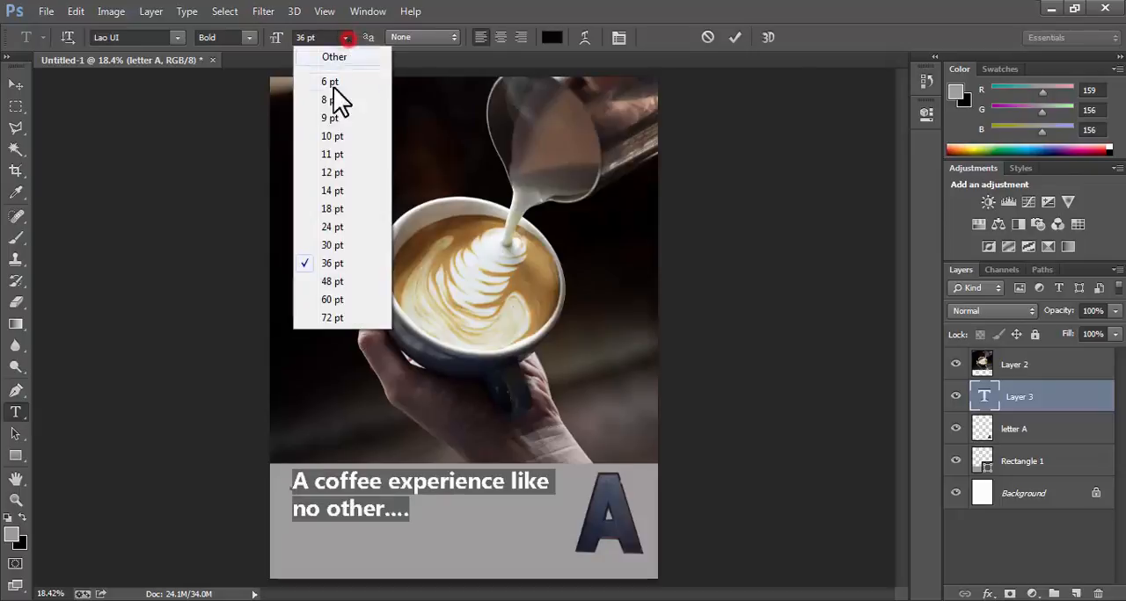
left_click(337, 280)
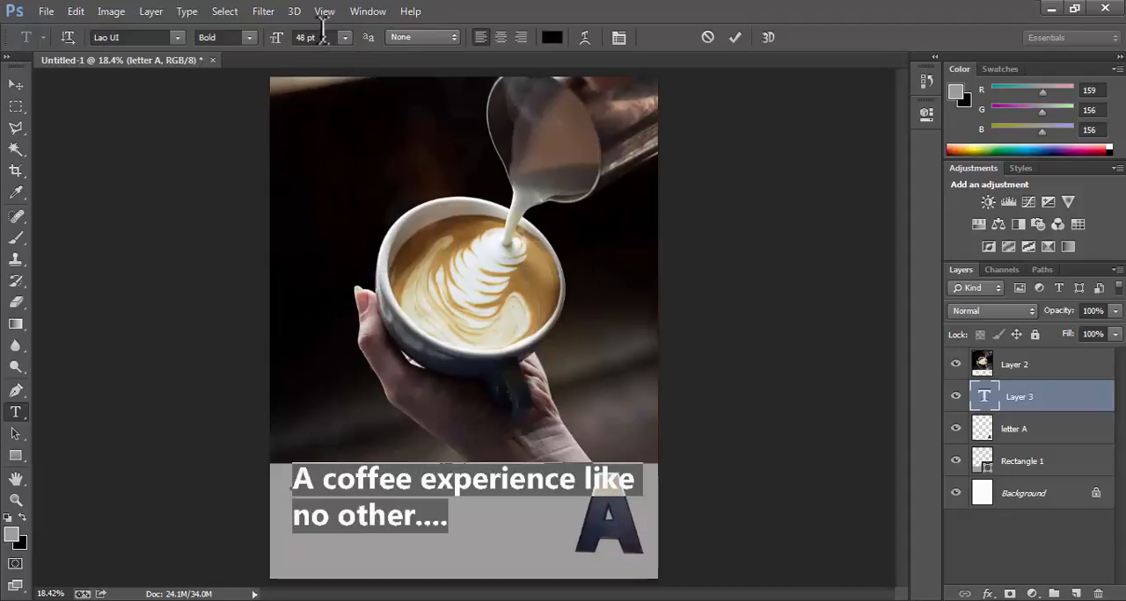
left_click_drag(323, 37, 282, 40)
type("40")
key("Return")
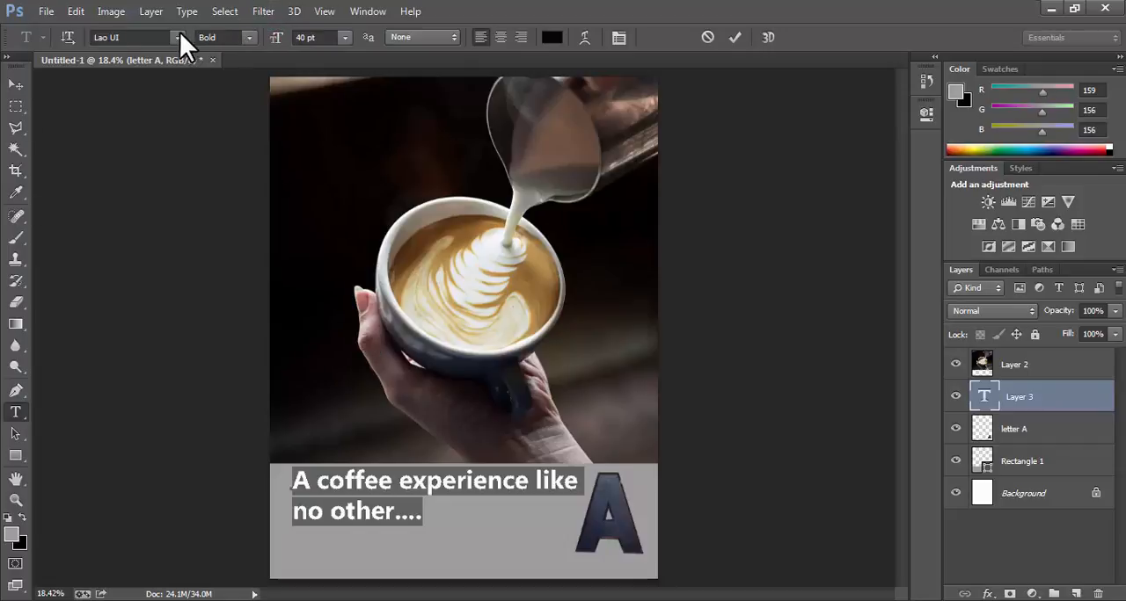
Move the coffee tagline closer to the left edge of the grey band, enlarge it to about 107%, and apply the transformation.
left_click(16, 84)
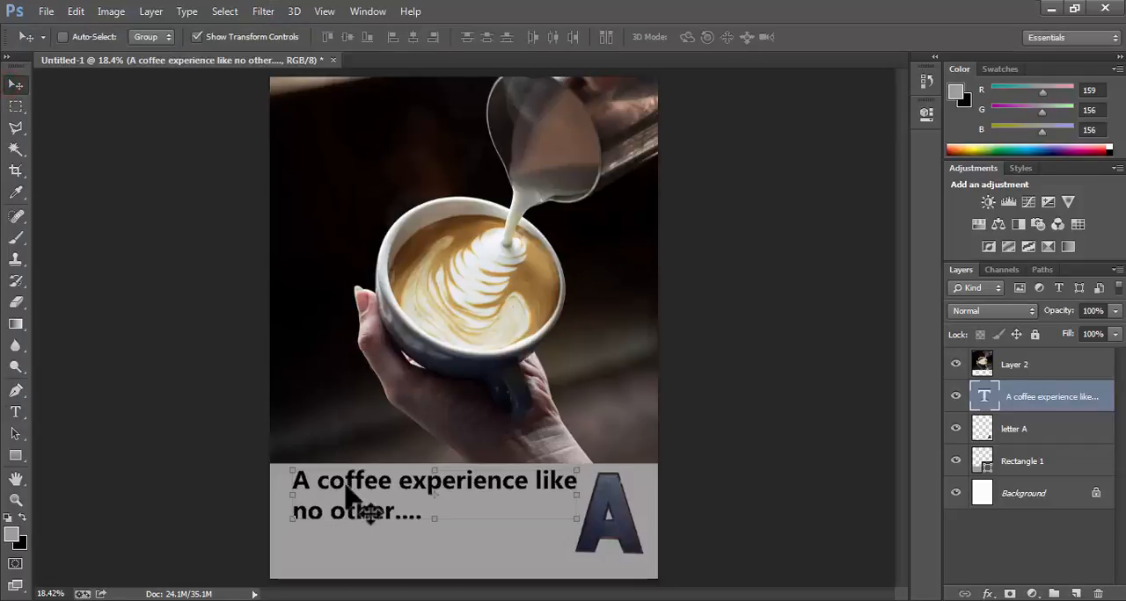
left_click(18, 85)
mouse_move(350, 482)
left_mouse_down()
mouse_move(356, 501)
mouse_move(341, 502)
left_mouse_up()
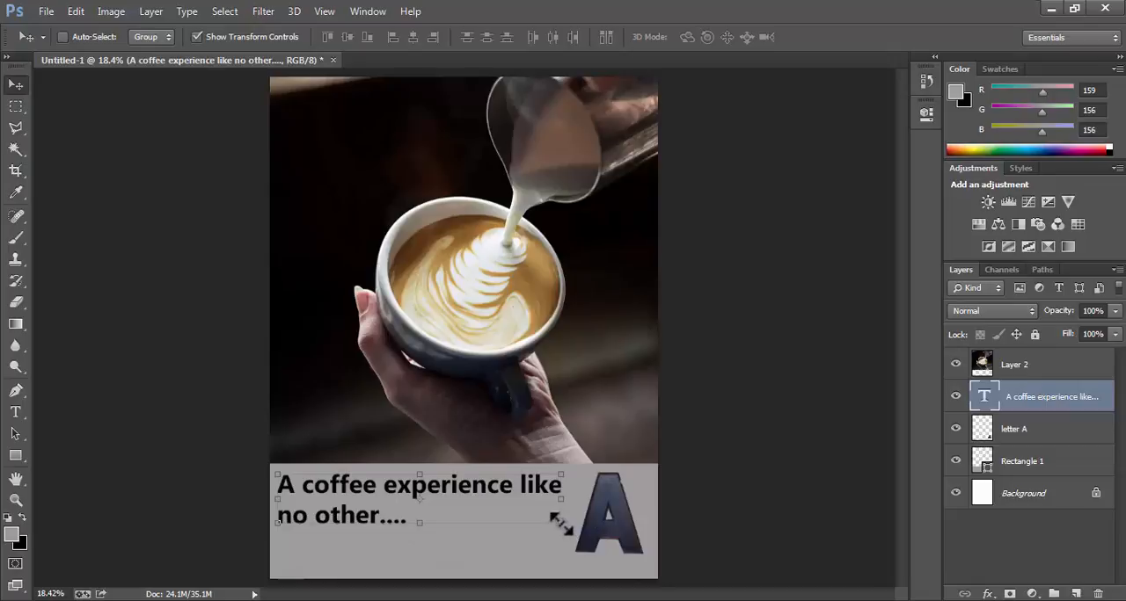
left_click_drag(560, 521, 575, 537)
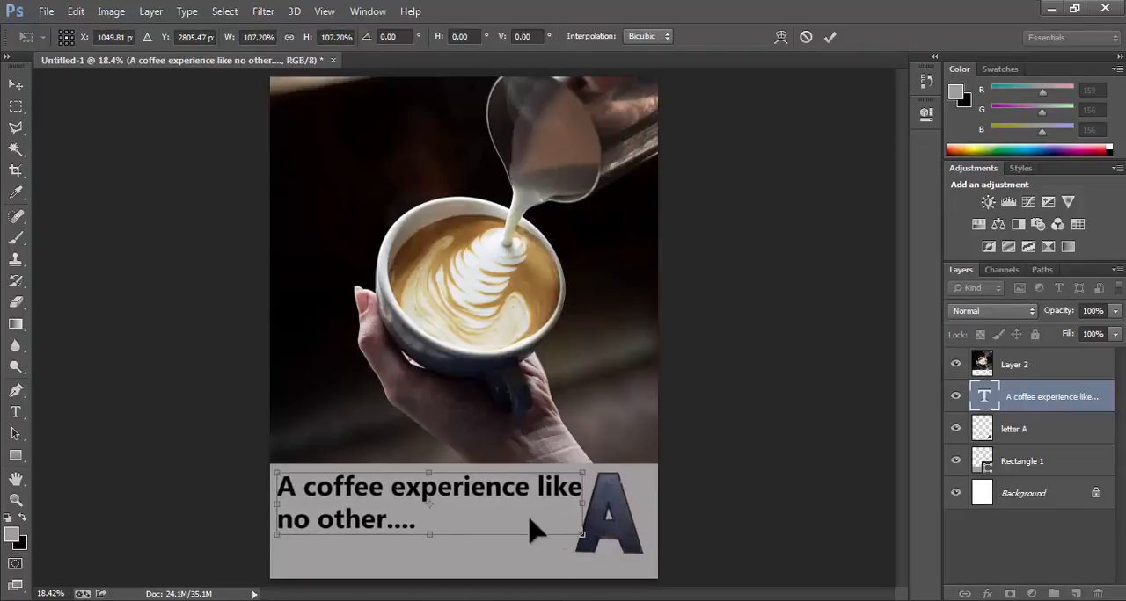
double_click(502, 507)
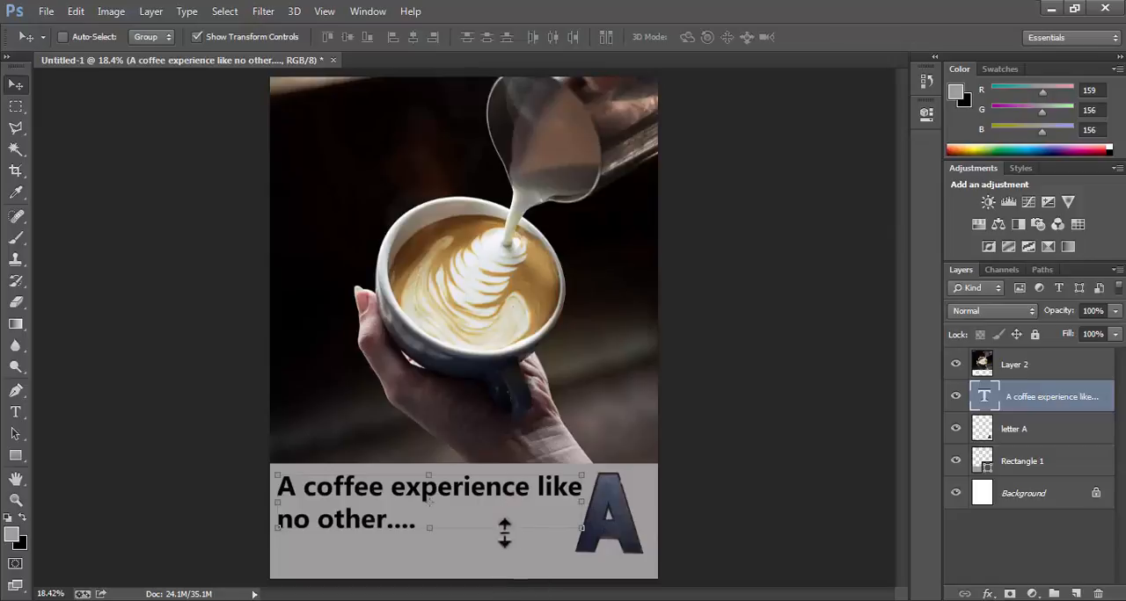
Add the text "Artifact Coffee" in the grey band just below the letter A and set its size to 24 pt.
left_click(15, 412)
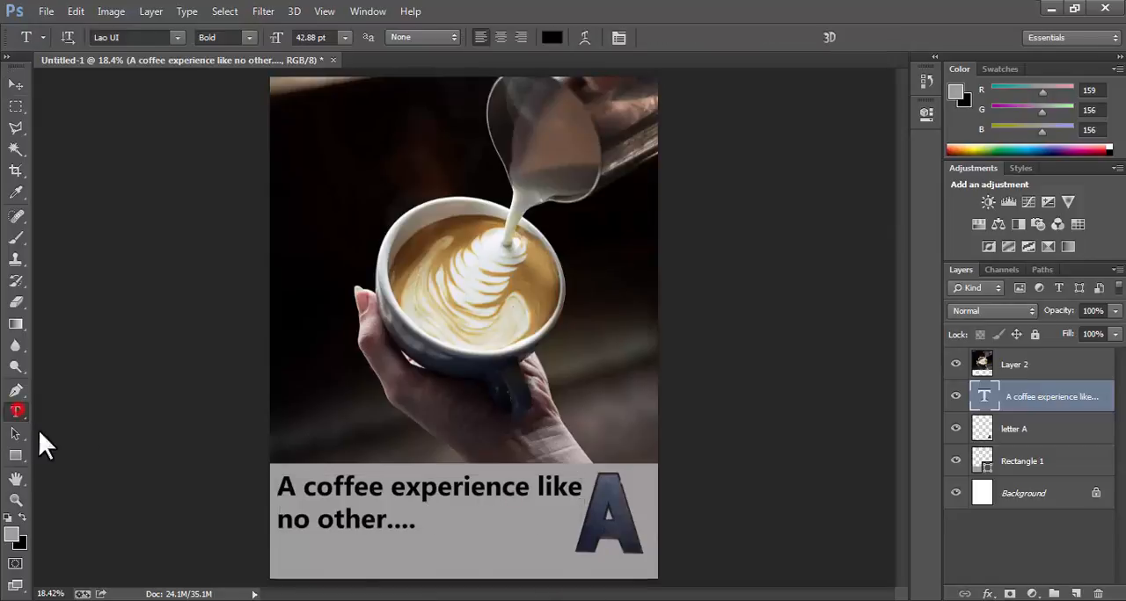
left_click(541, 568)
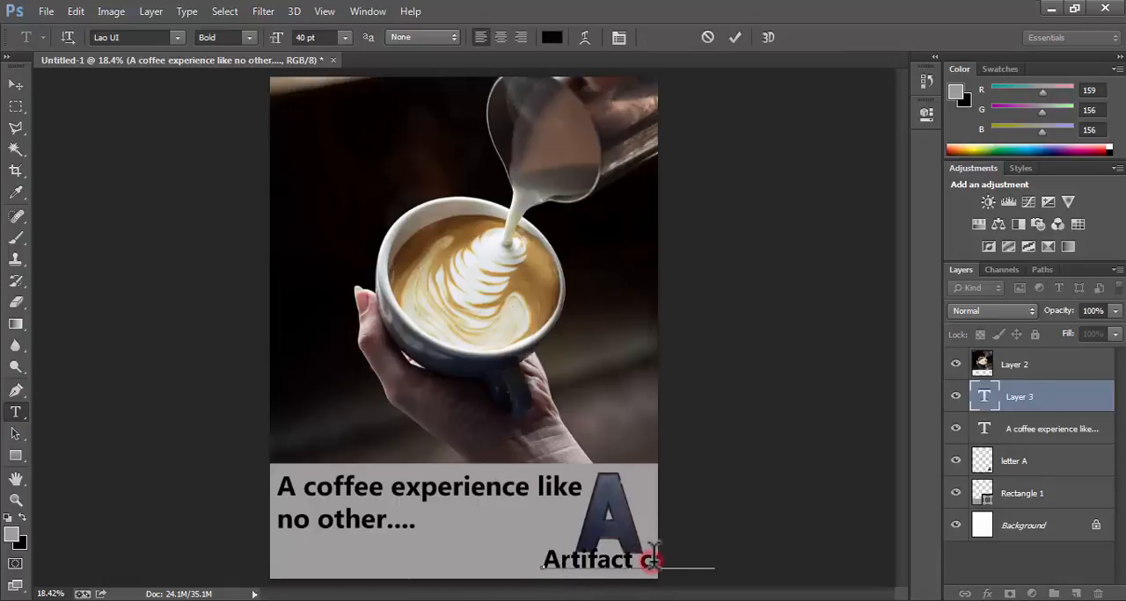
triple_click(587, 561)
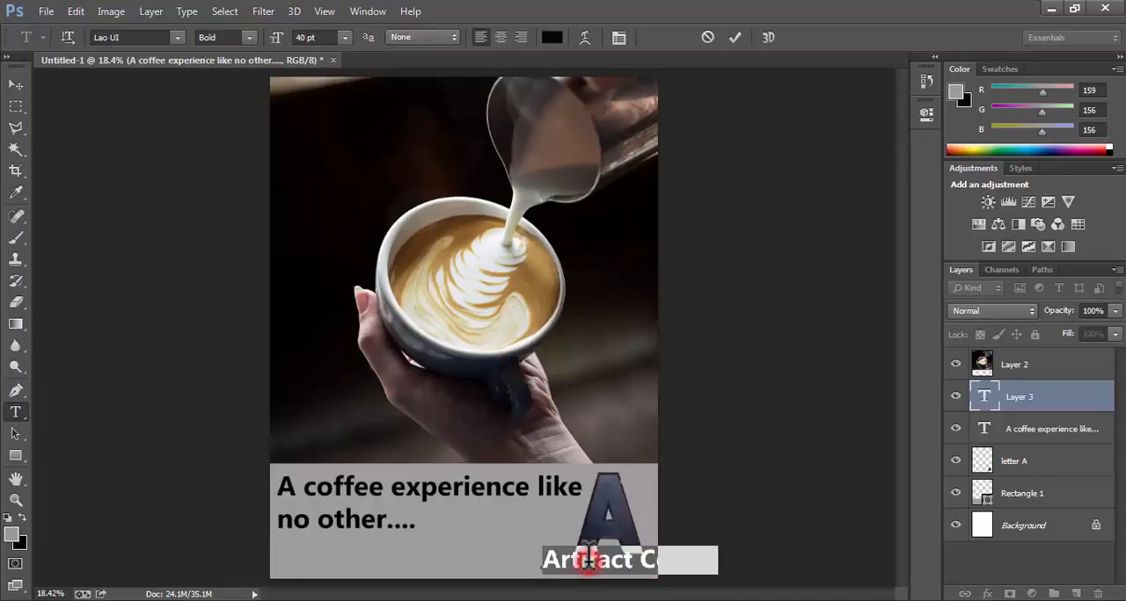
left_click(343, 37)
left_click(344, 228)
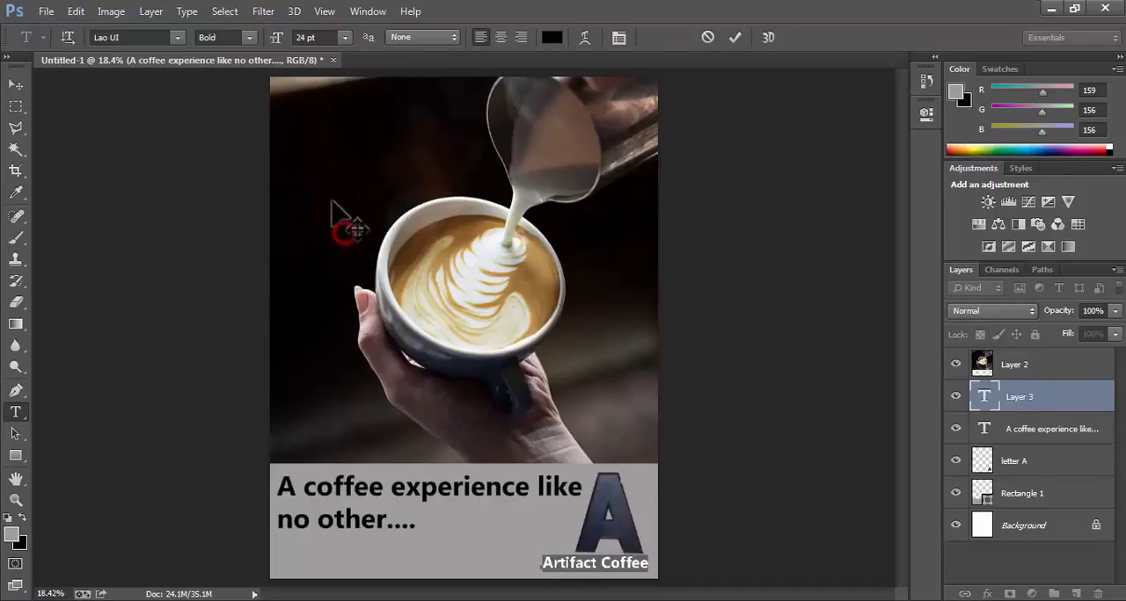
Check the font styles available for the "Artifact Coffee" text and change its font to Lucida Calligraphy.
left_click(248, 38)
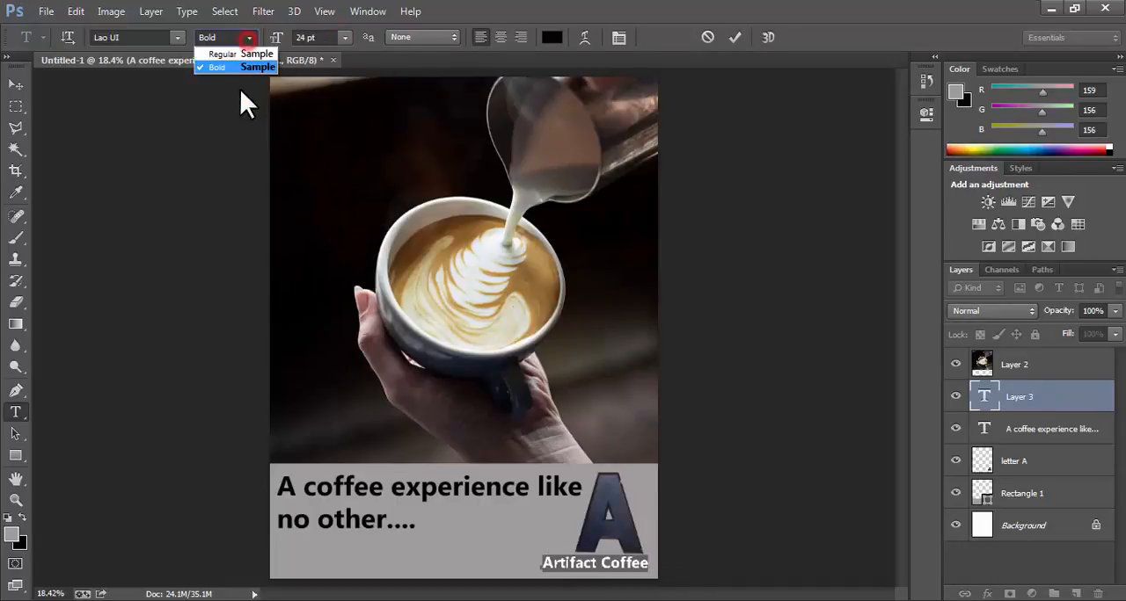
left_click(249, 38)
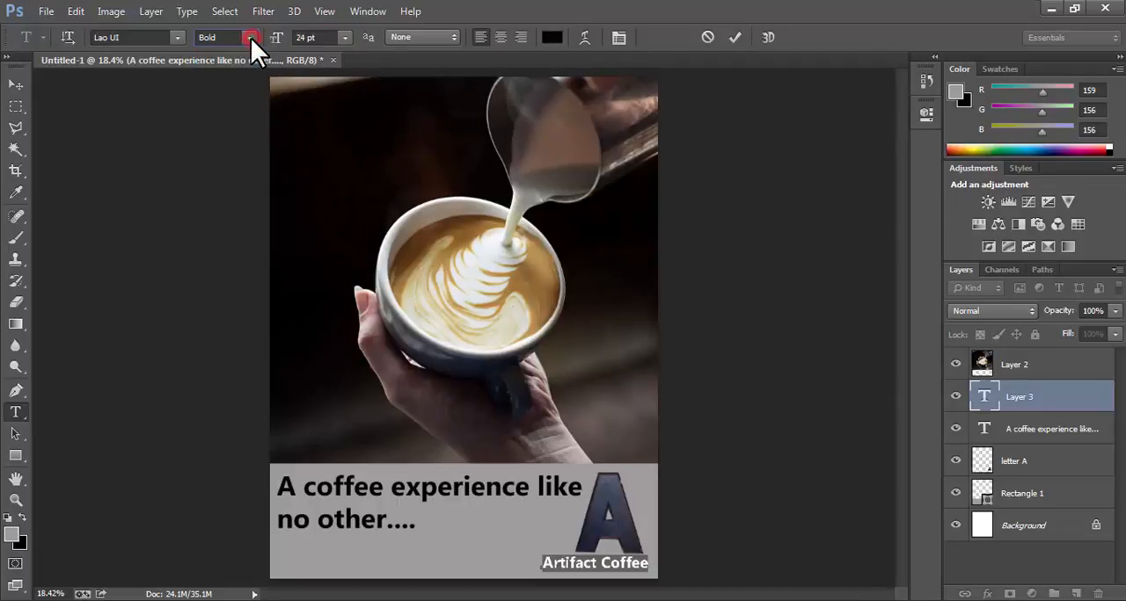
left_click(250, 38)
left_click(252, 40)
left_click(177, 39)
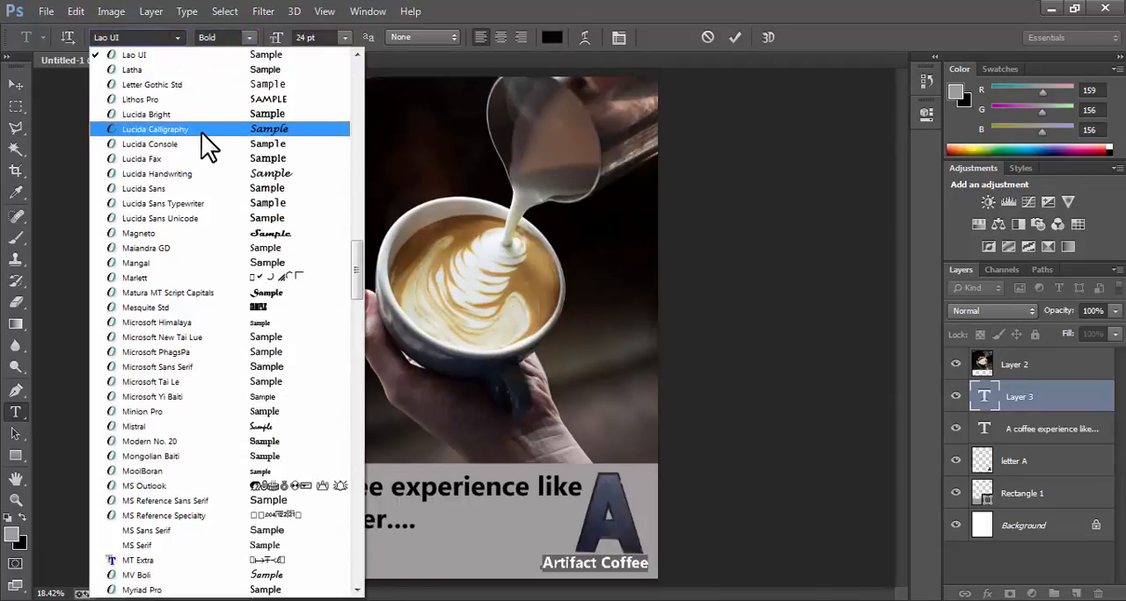
left_click(201, 131)
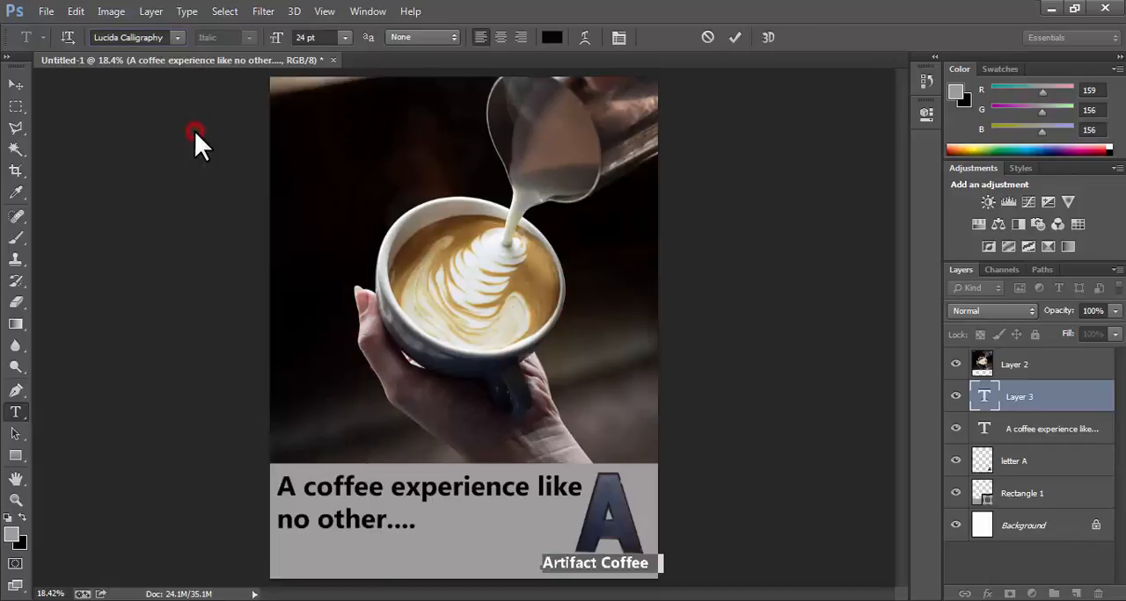
Select the whole "Artifact Coffee" line again and set its font size to 18 pt.
left_click(613, 563)
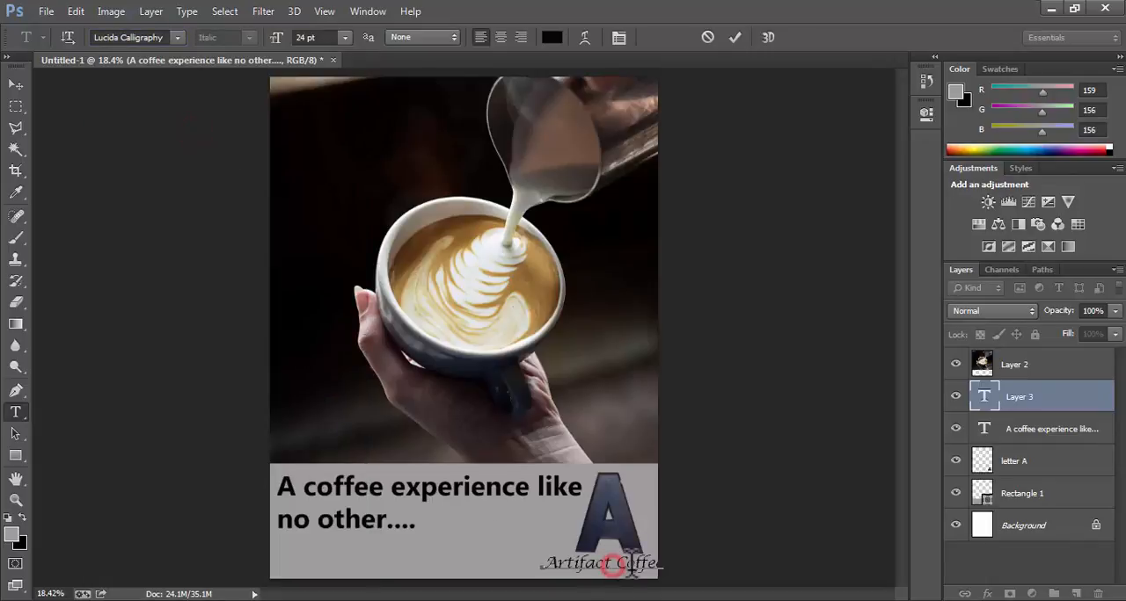
triple_click(564, 561)
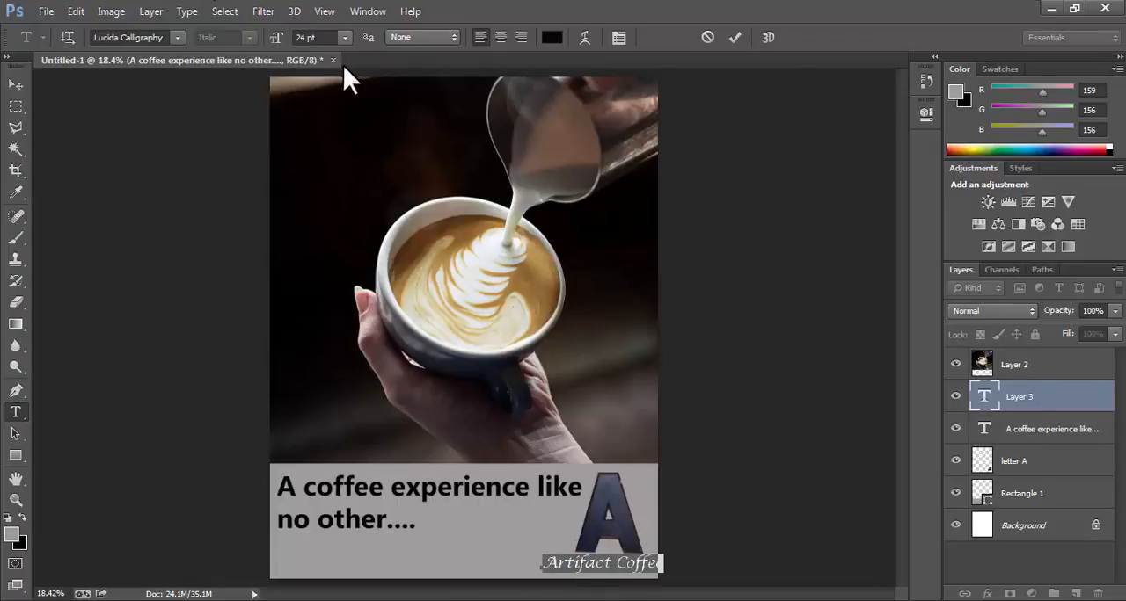
left_click(345, 37)
left_click(341, 209)
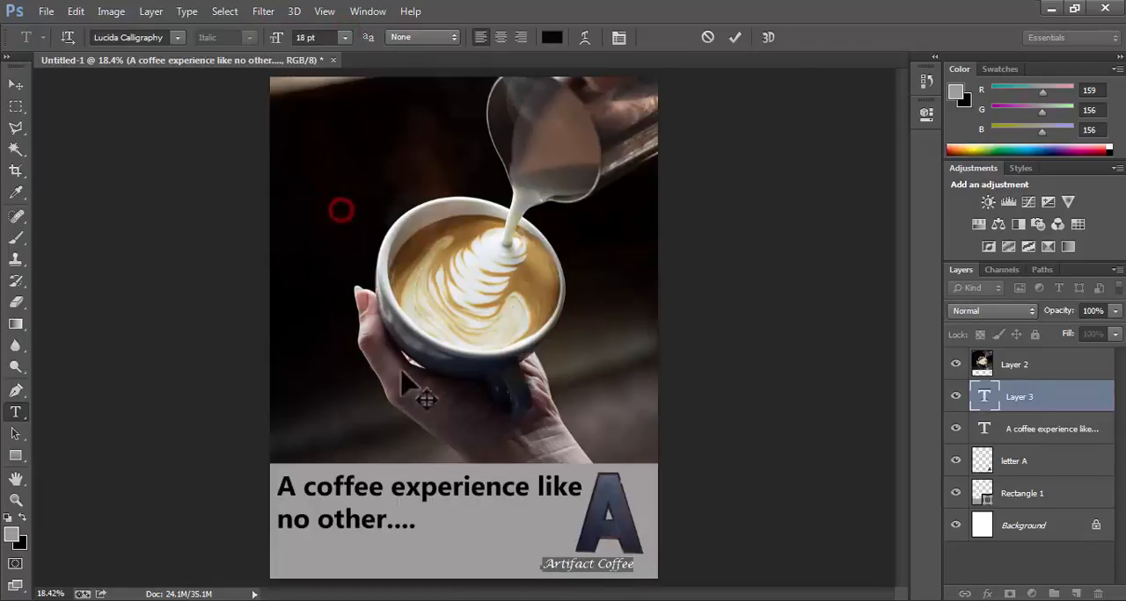
Nudge the "Artifact Coffee" text down and to the right to center it under the letter A, then hide the transform controls.
left_click(17, 82)
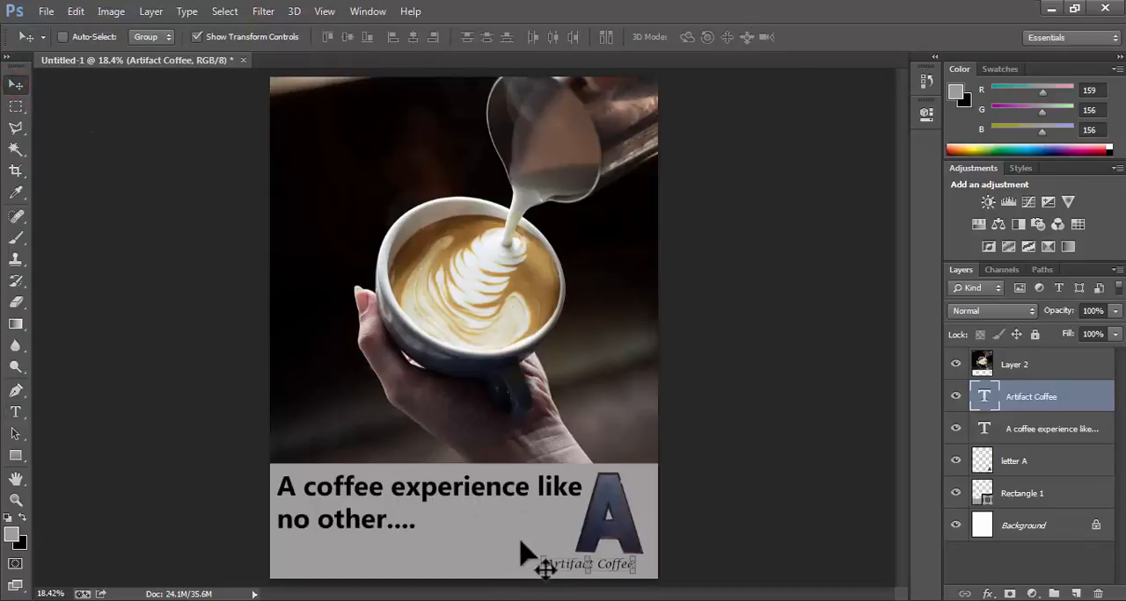
key("Down")
key("Right")
key("Right")
key("Right")
key("Right")
key("Right")
key("Right")
key("Right")
key("Right")
key("Right")
key("Right")
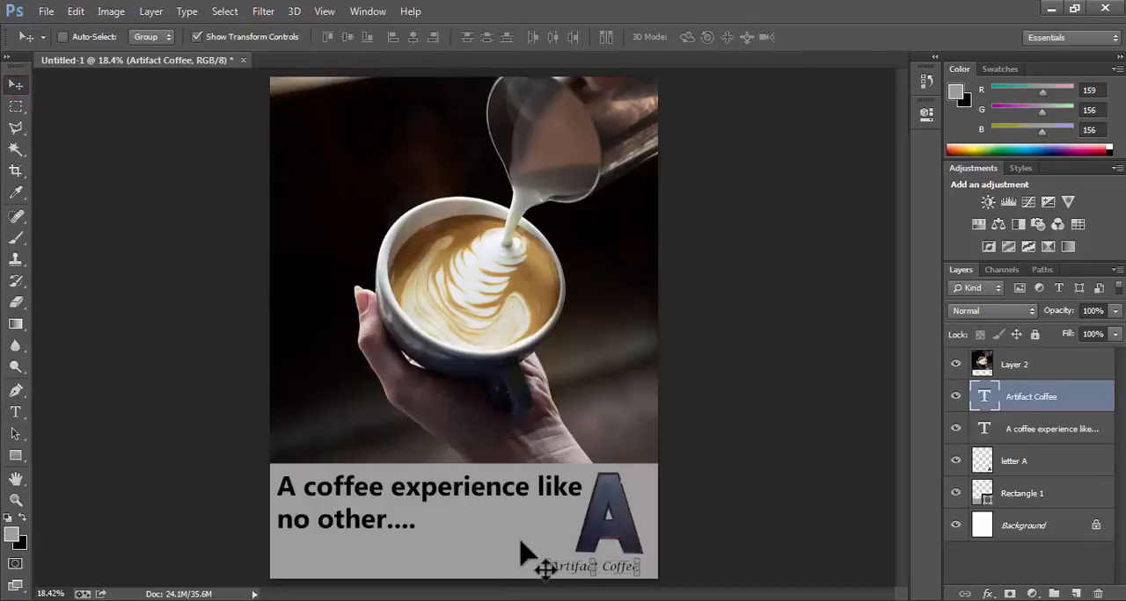
key("Right")
key("Right")
key("Right")
key("Right")
key("Right")
key("Right")
key("Right")
key("Right")
key("Right")
key("Right")
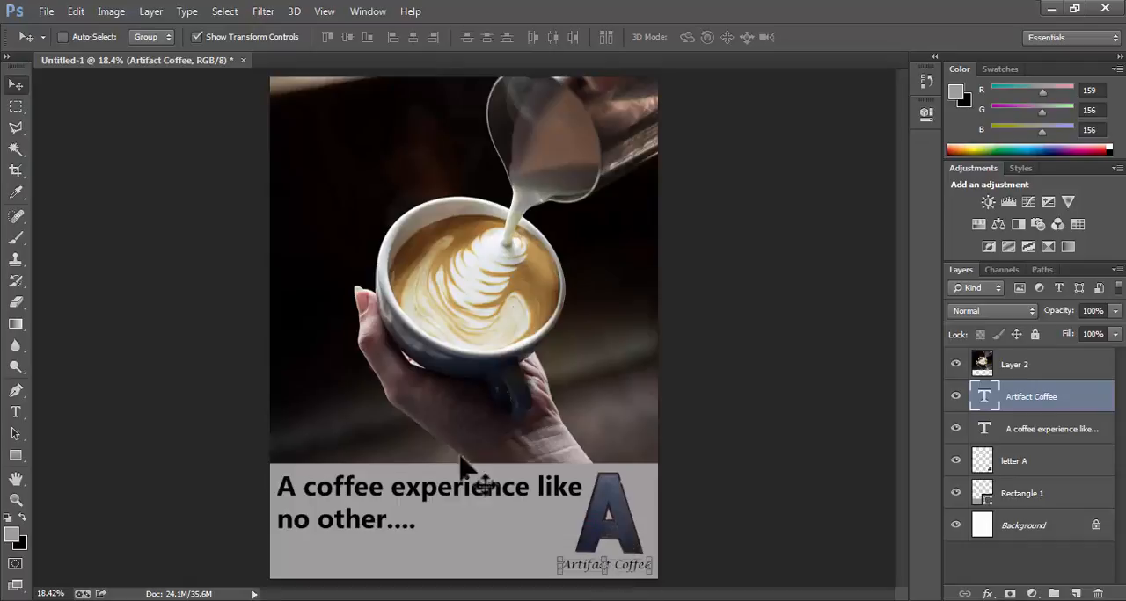
left_click(206, 35)
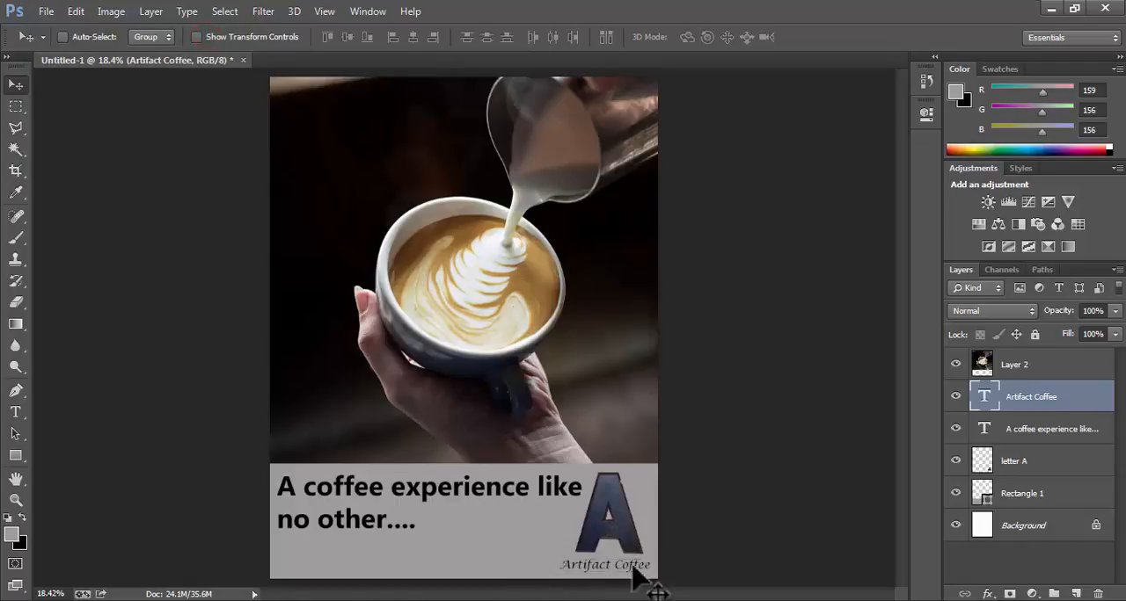